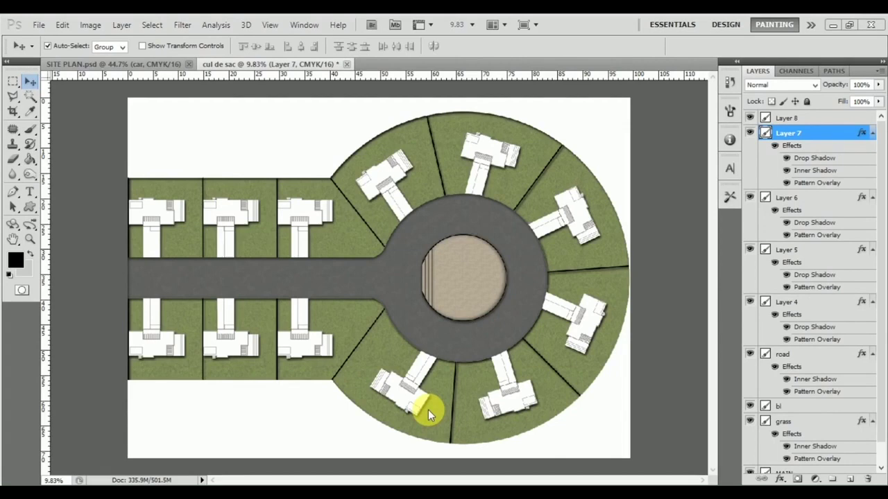
# - Switch to the SITE PLAN.psd document and hide the tree layer "Layer 3 copy 5" and the grass layer
pyautogui.click(137, 64)
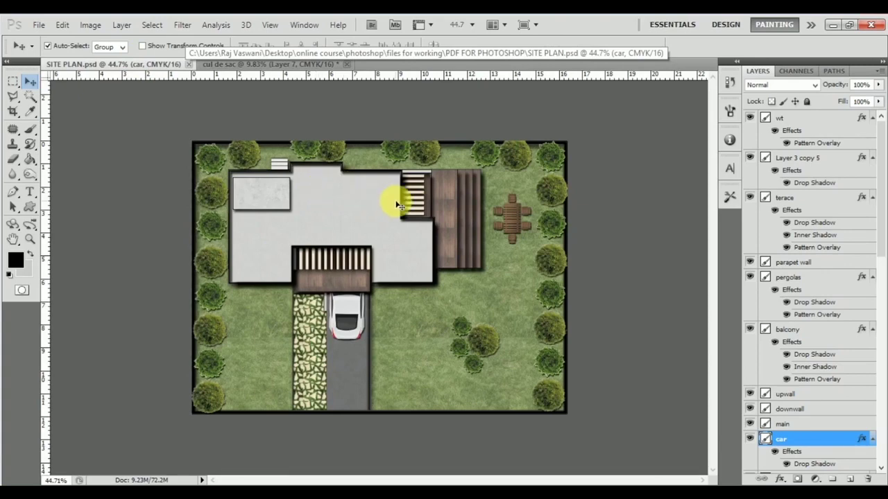
pyautogui.click(558, 262)
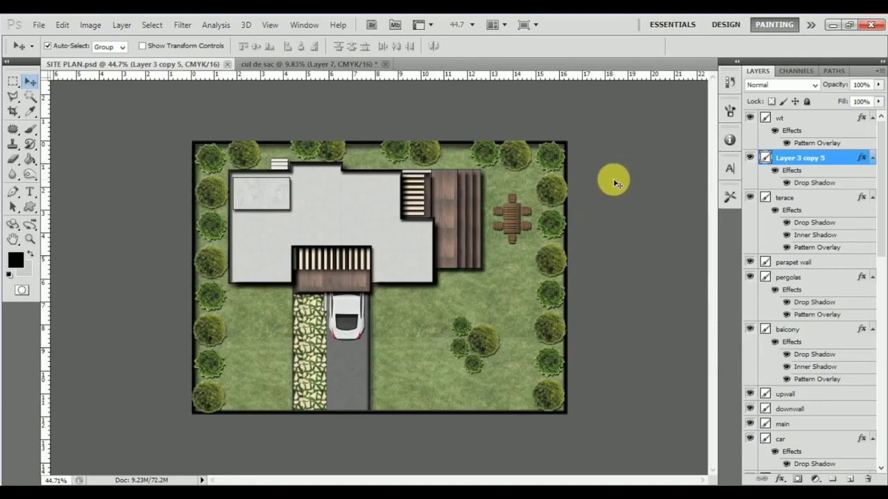
pyautogui.click(753, 159)
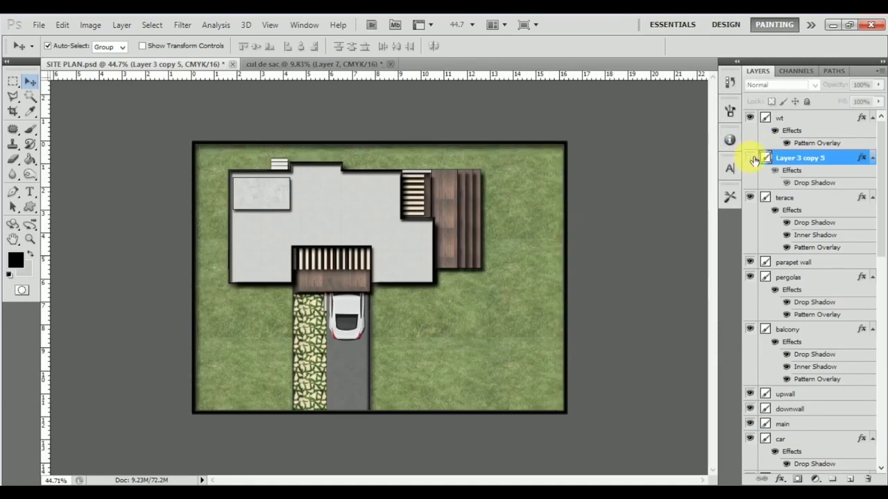
pyautogui.click(539, 231)
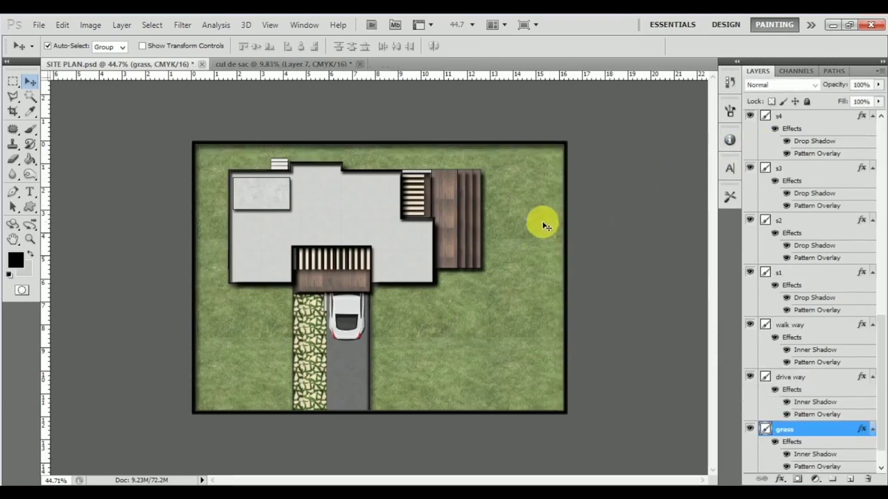
pyautogui.click(755, 431)
# - Hide the boundry wall layer around the plot while keeping the main layer visible
pyautogui.click(567, 284)
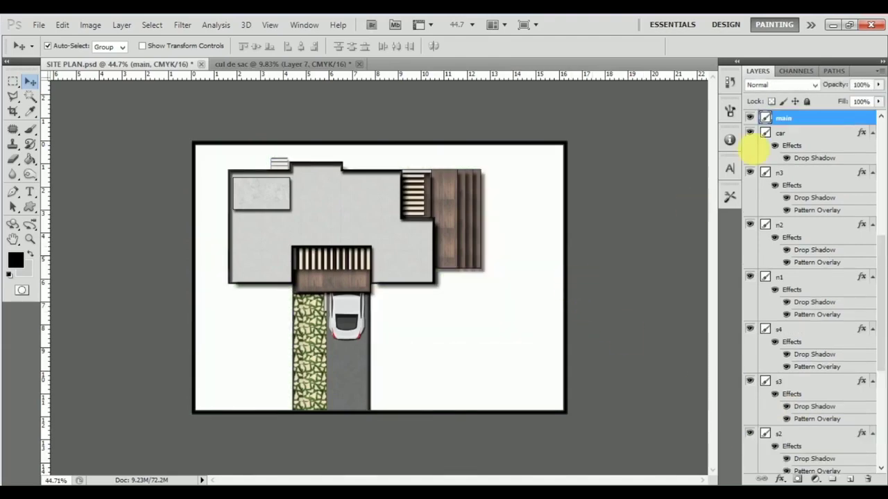
pyautogui.click(753, 118)
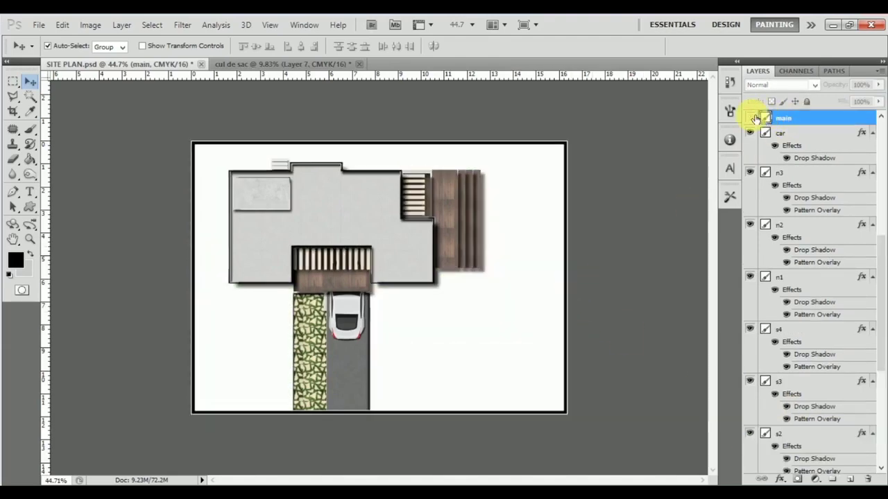
pyautogui.click(754, 117)
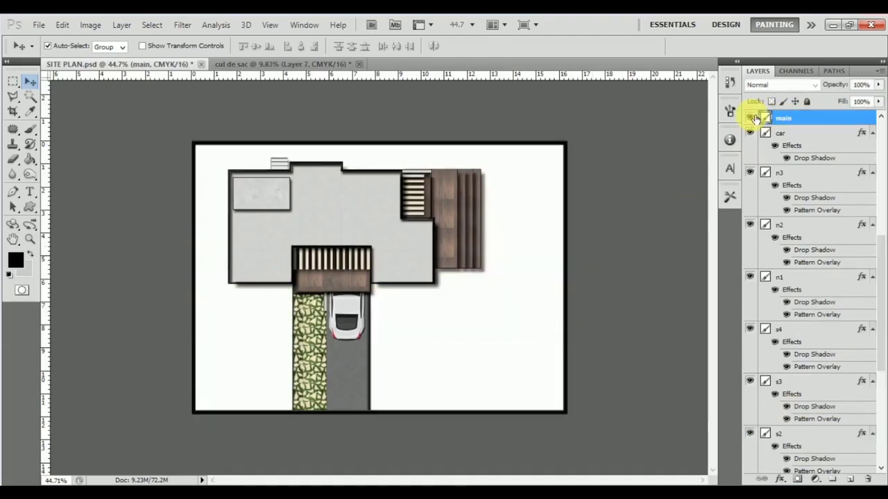
pyautogui.click(568, 182)
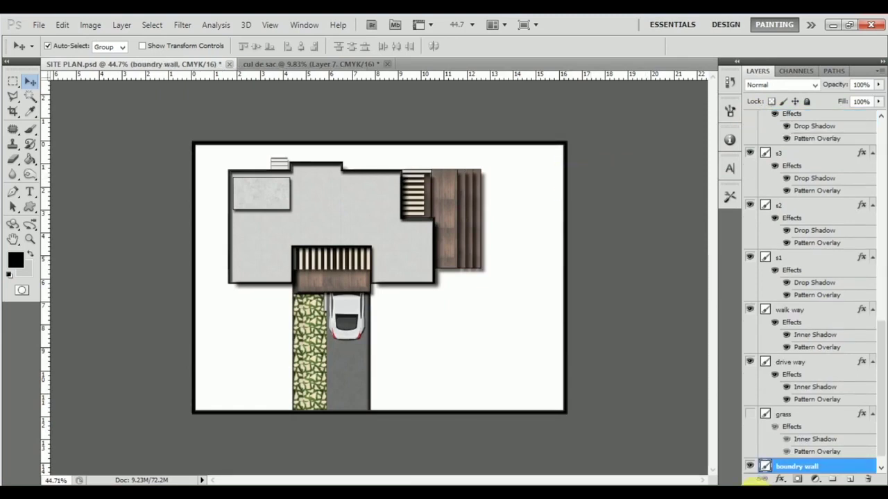
pyautogui.click(752, 467)
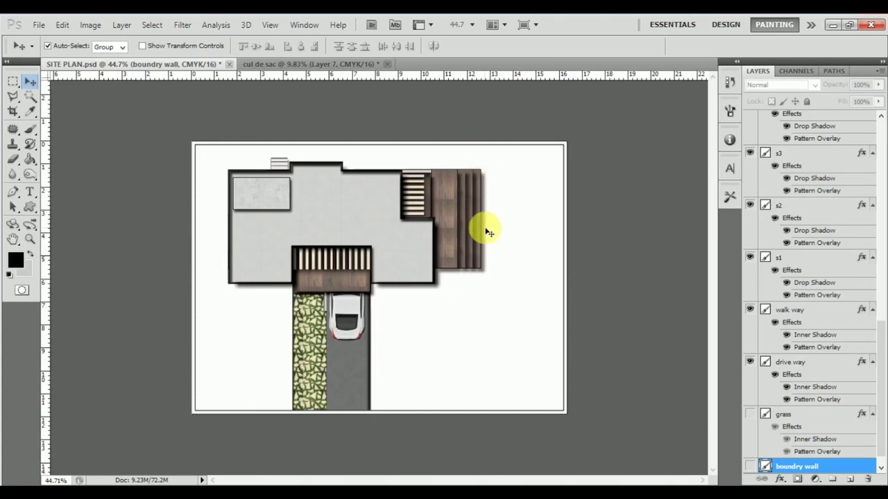
# - Try to merge all visible house layers into the wt layer
pyautogui.moveTo(879, 416); pyautogui.dragTo(881, 143)
pyautogui.click(811, 121)
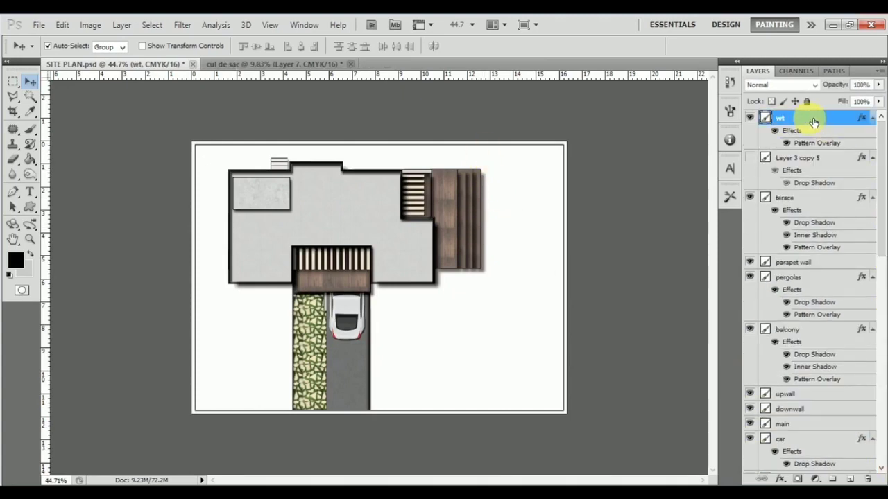
pyautogui.rightClick(818, 124)
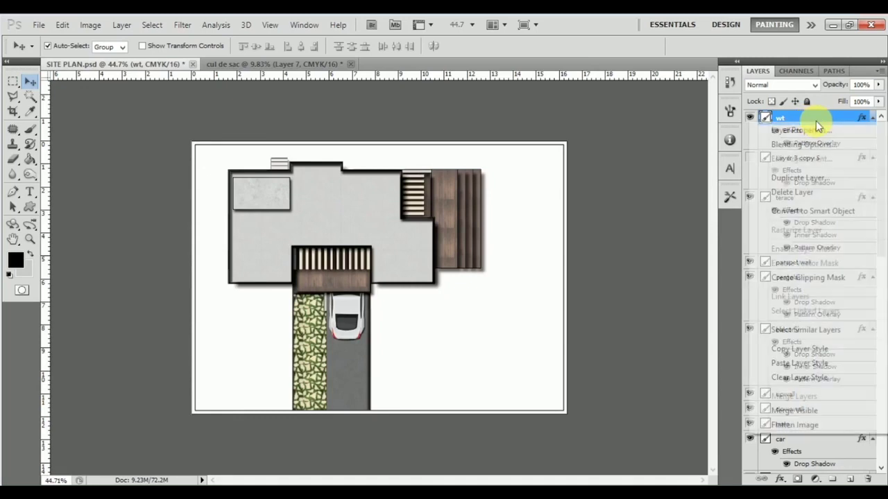
pyautogui.click(825, 410)
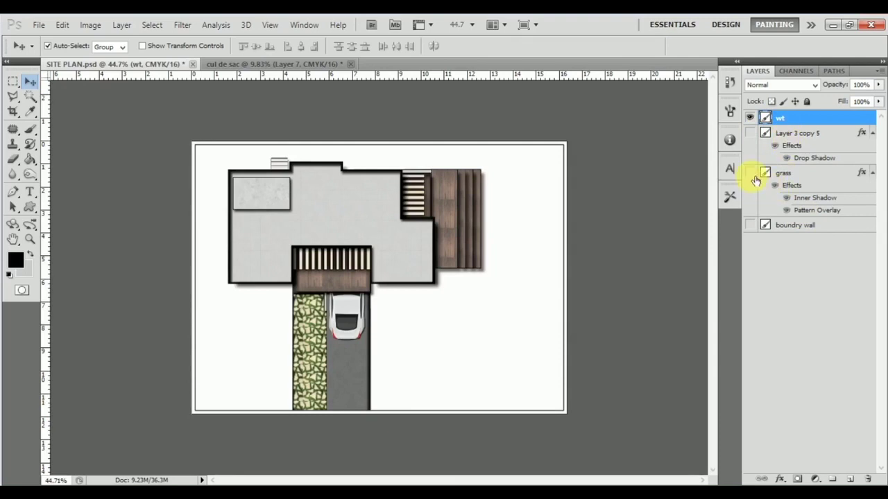
# - Try to clear the plot outline from all four edges of the merged layer with rectangular marquee selections
pyautogui.click(12, 83)
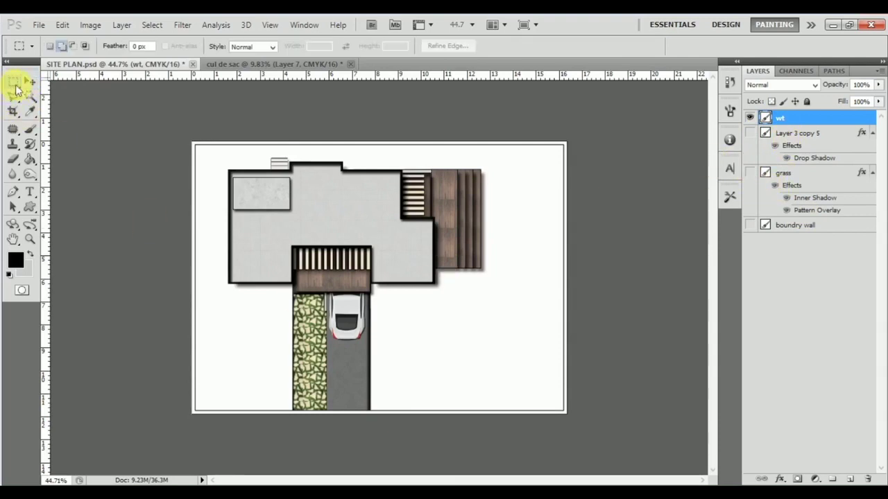
pyautogui.moveTo(174, 125); pyautogui.dragTo(598, 158)
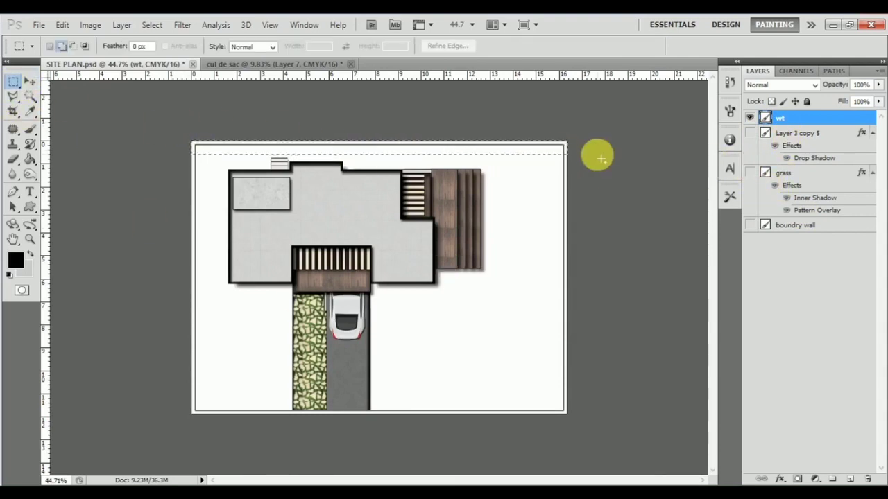
pyautogui.press('Delete')
pyautogui.hotkey('ctrl', 'shift', 'i')
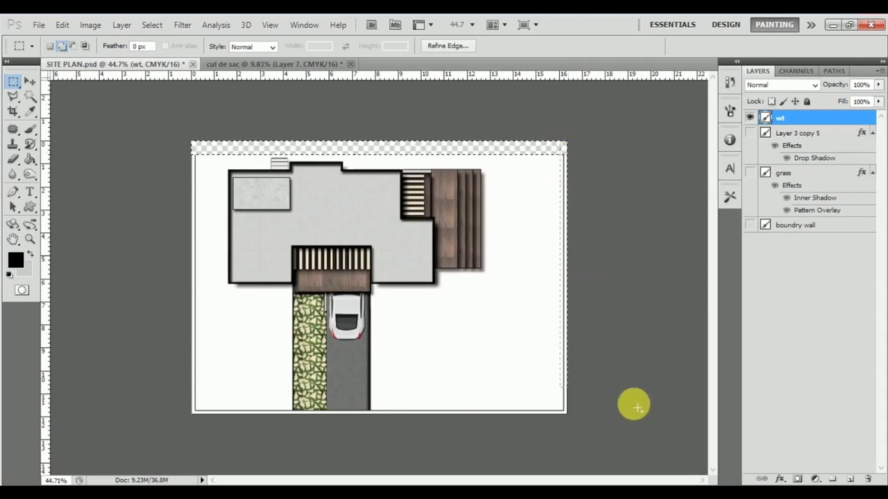
pyautogui.press('Delete')
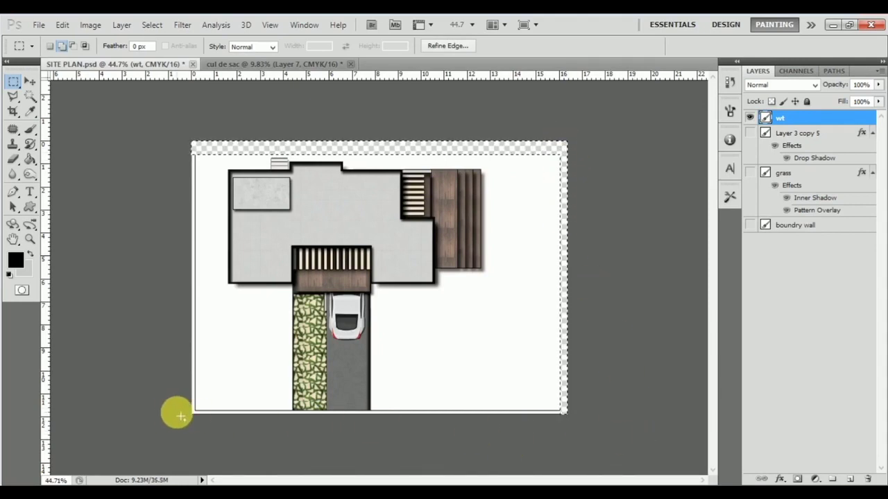
pyautogui.moveTo(181, 407); pyautogui.dragTo(683, 449)
pyautogui.press('Delete')
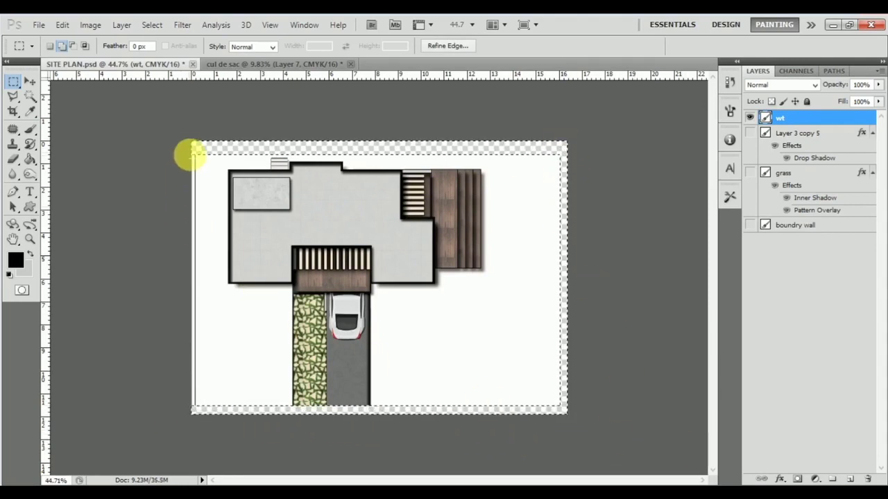
pyautogui.moveTo(181, 135); pyautogui.dragTo(212, 292)
pyautogui.press('Delete')
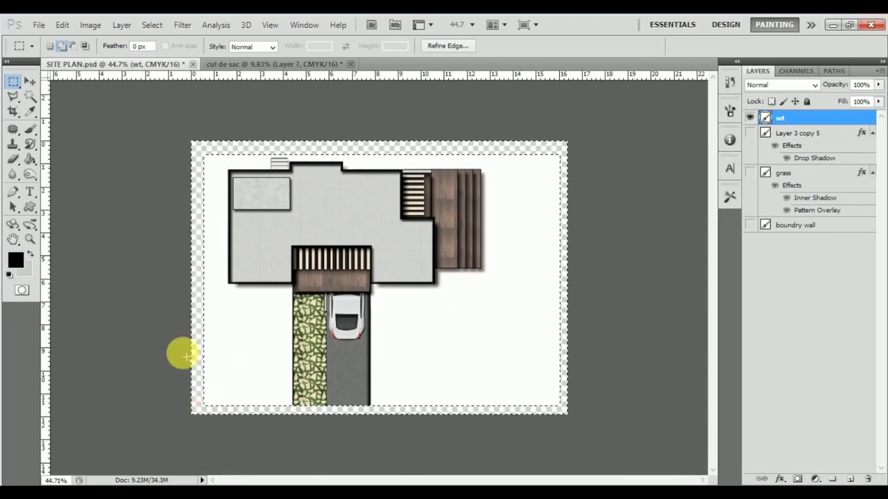
# - Try to delete the white background around the house with the Magic Wand, and revert to the separate unmerged layers
pyautogui.click(32, 98)
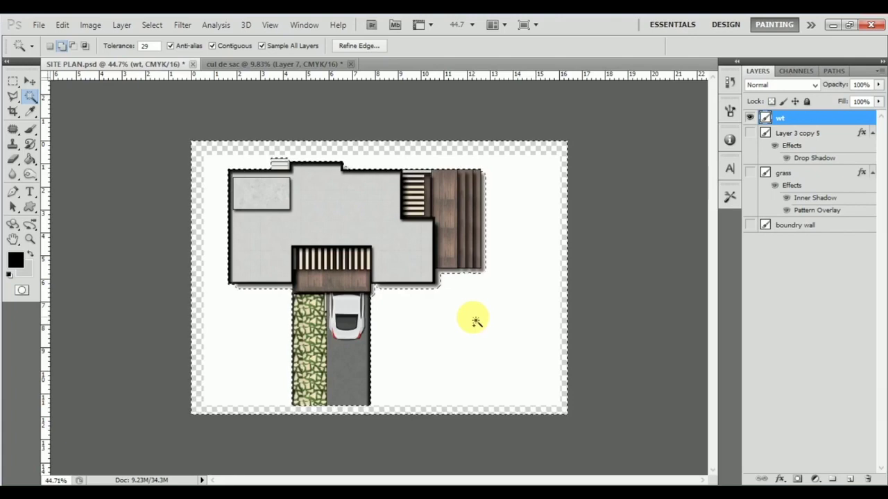
pyautogui.press('Delete')
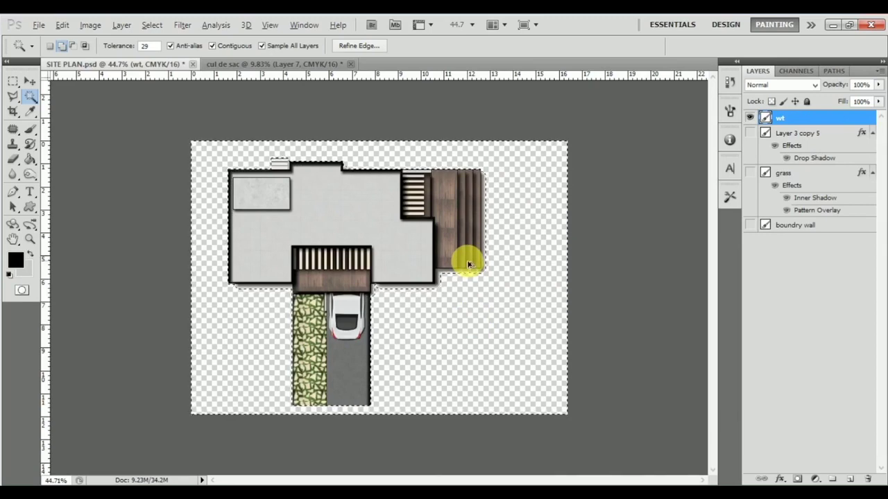
pyautogui.hotkey('ctrl', 'BackSpace')
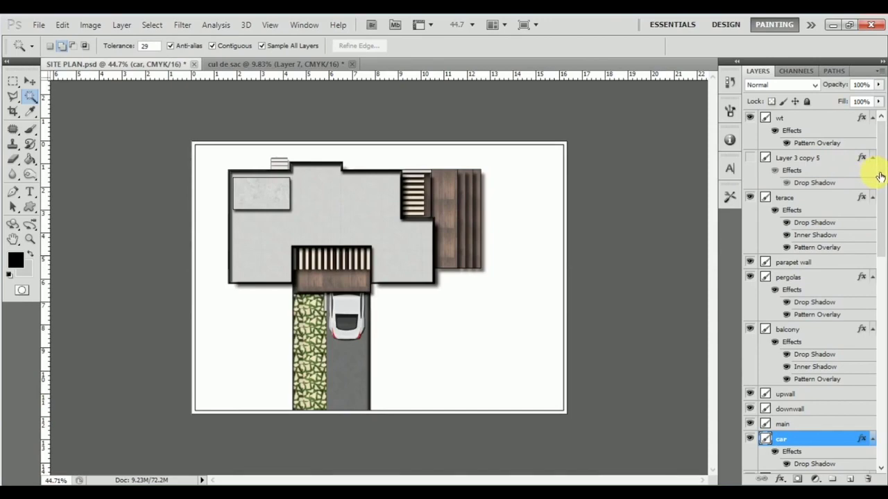
# - Hide the background layer and merge all visible house layers into the s2 layer
pyautogui.moveTo(884, 181); pyautogui.dragTo(880, 388)
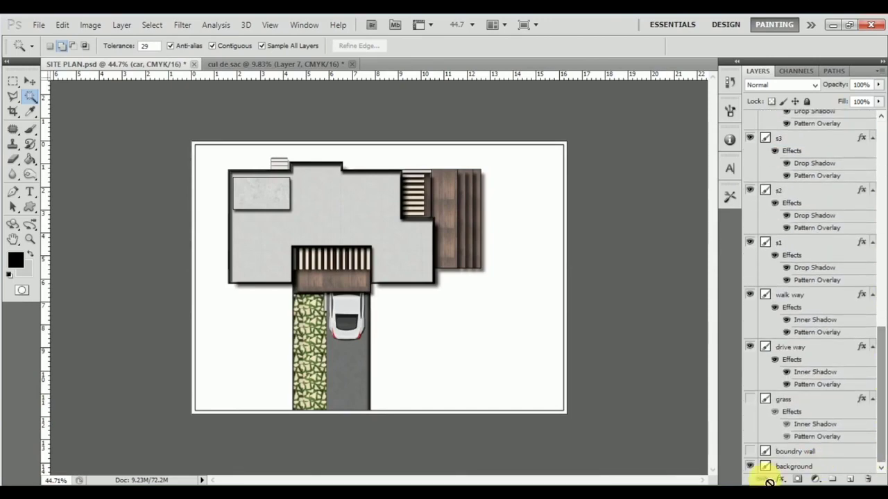
pyautogui.click(751, 466)
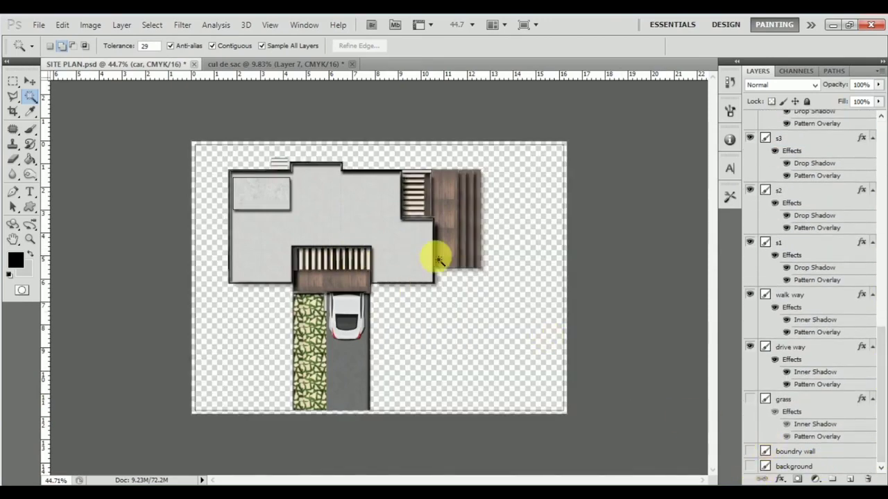
pyautogui.click(799, 200)
pyautogui.rightClick(793, 195)
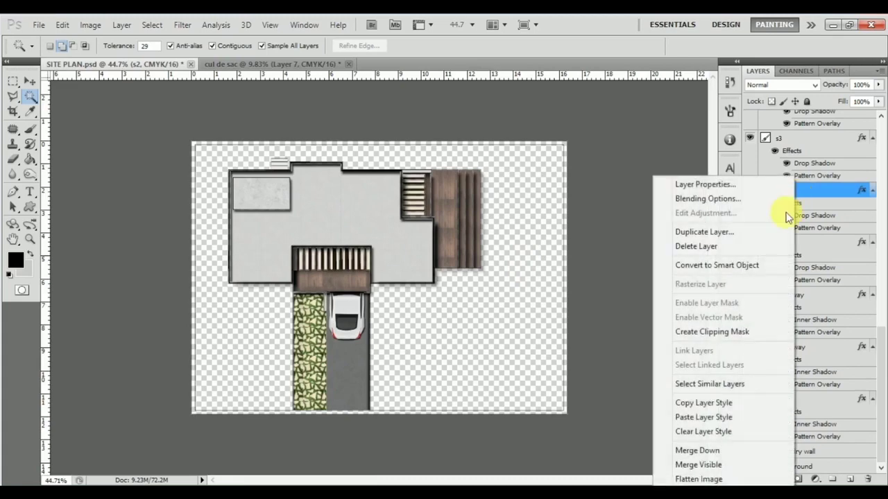
pyautogui.click(730, 466)
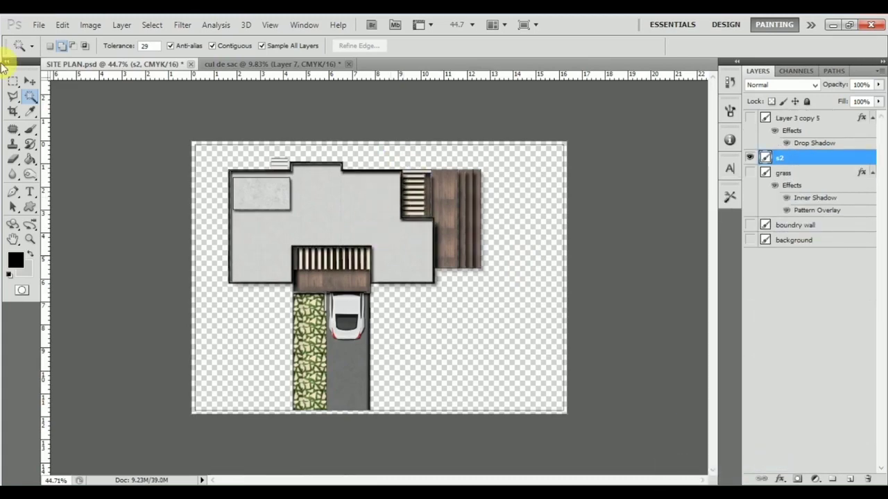
# - Clear the plot outline along all four edges of the merged s2 layer with rectangular marquee selections, and deselect
pyautogui.click(12, 82)
pyautogui.moveTo(138, 110); pyautogui.dragTo(586, 416)
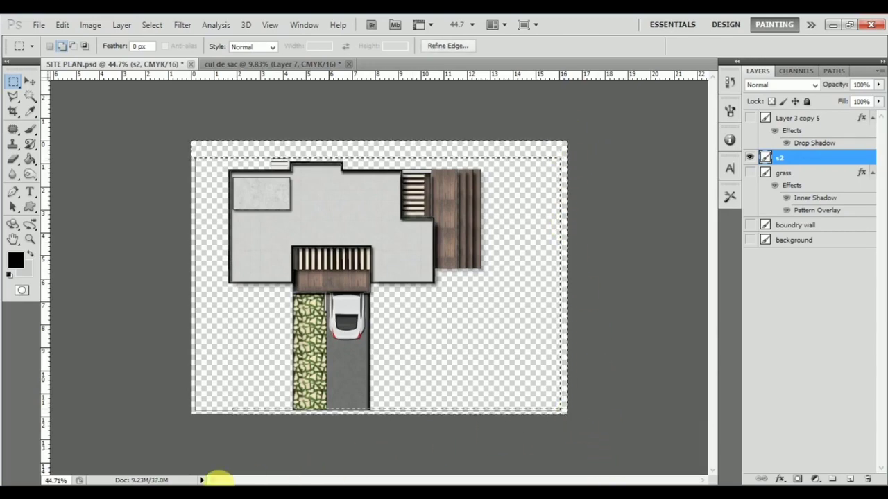
pyautogui.moveTo(193, 135); pyautogui.dragTo(206, 427)
pyautogui.press('Delete')
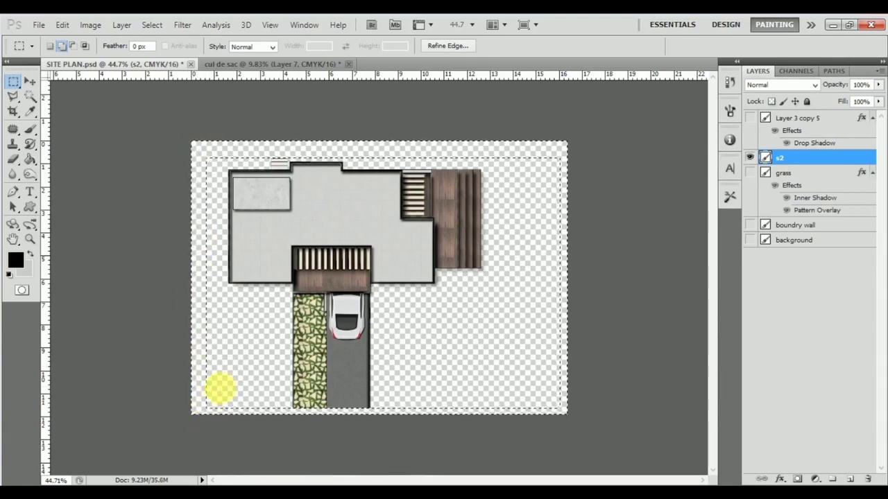
pyautogui.click(218, 389)
# - Copy the merged house into the cul de sac document and place its s2 layer above Layer 8
pyautogui.click(28, 81)
pyautogui.moveTo(283, 224)
pyautogui.mouseDown()
pyautogui.moveTo(303, 233)
pyautogui.moveTo(263, 131)
pyautogui.moveTo(257, 59)
pyautogui.moveTo(155, 222)
pyautogui.moveTo(179, 223)
pyautogui.mouseUp()
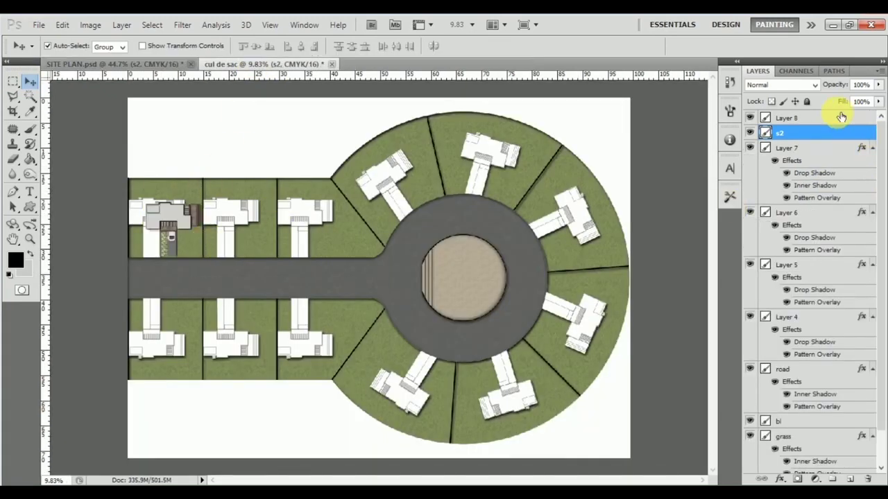
pyautogui.moveTo(834, 130); pyautogui.dragTo(823, 119)
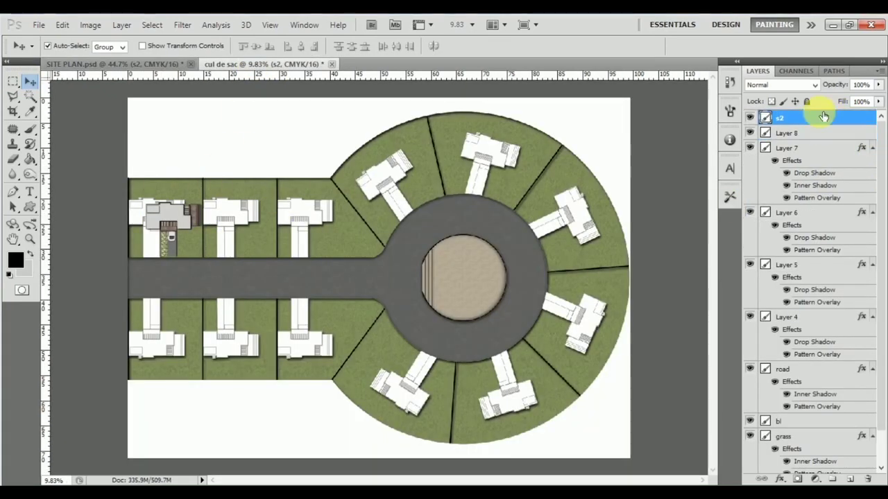
# - Align the rendered house exactly over the white house outline on the first plot of the upper row
pyautogui.scroll(7, 154, 244)
pyautogui.moveTo(155, 242); pyautogui.dragTo(242, 264)
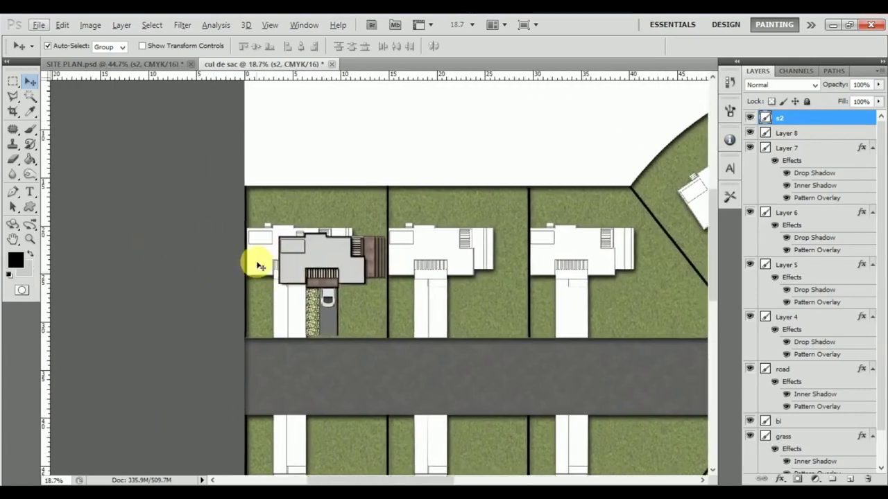
pyautogui.scroll(8, 258, 264)
pyautogui.scroll(5, 262, 265)
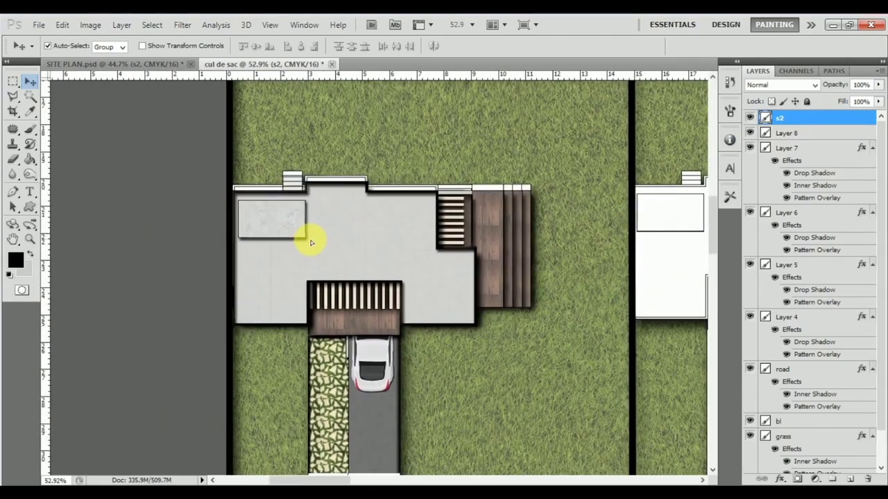
pyautogui.scroll(-5, 313, 235)
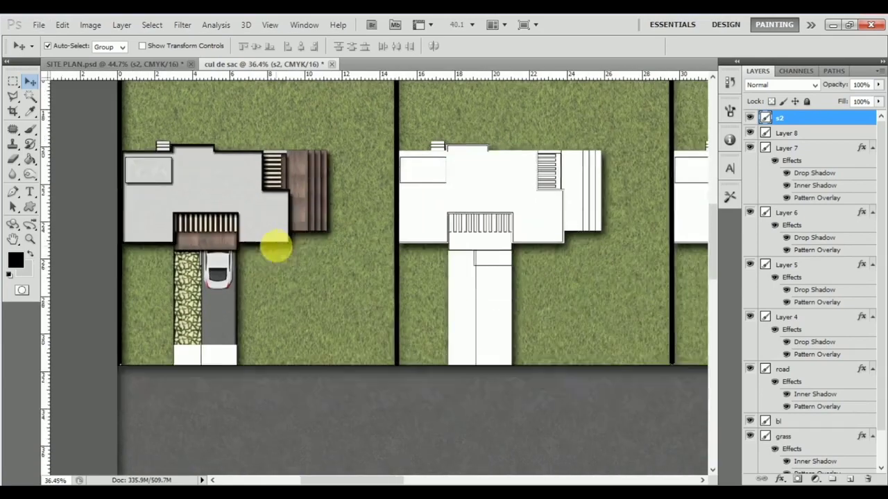
pyautogui.scroll(-3, 258, 272)
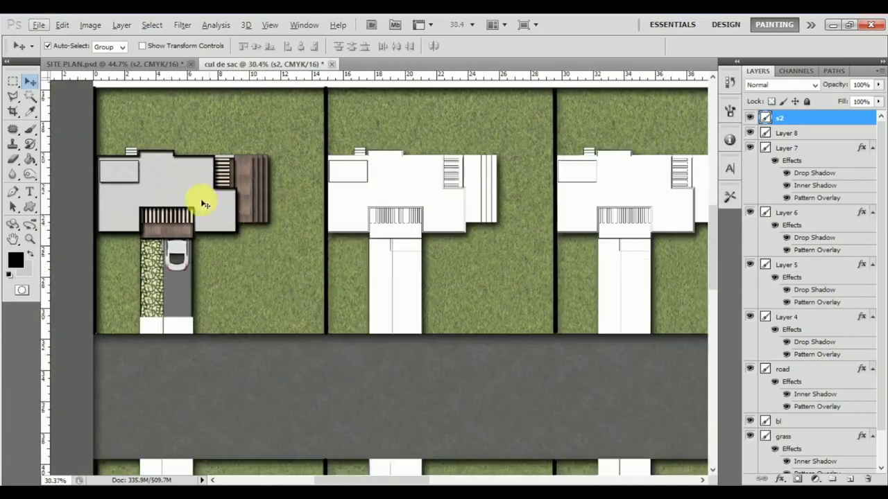
# - Duplicate the rendered house onto the second and third plots of the upper row, aligned with their white outlines
pyautogui.moveTo(232, 211); pyautogui.dragTo(401, 200)
pyautogui.hscroll(2, 380, 218)
pyautogui.hscroll(2, 377, 216)
pyautogui.moveTo(261, 196); pyautogui.dragTo(491, 193)
pyautogui.hotkey('ctrl', 'j')
# - Duplicate the rendered house onto the upper-left plot of the circle, placing its top-left roof corner on the matching corner of the white outline
pyautogui.hscroll(8, 437, 212)
pyautogui.scroll(3, 380, 234)
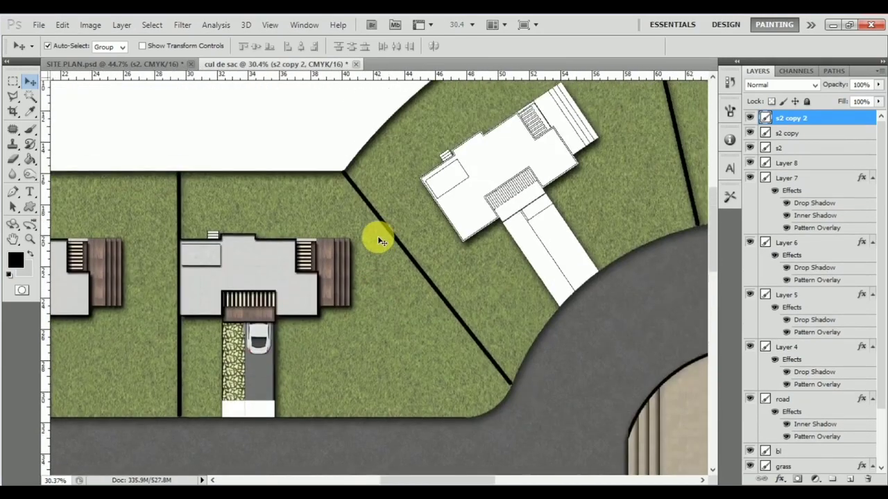
pyautogui.hscroll(1, 373, 243)
pyautogui.moveTo(275, 278); pyautogui.dragTo(467, 223)
pyautogui.hotkey('ctrl', 'j')
pyautogui.scroll(6, 406, 214)
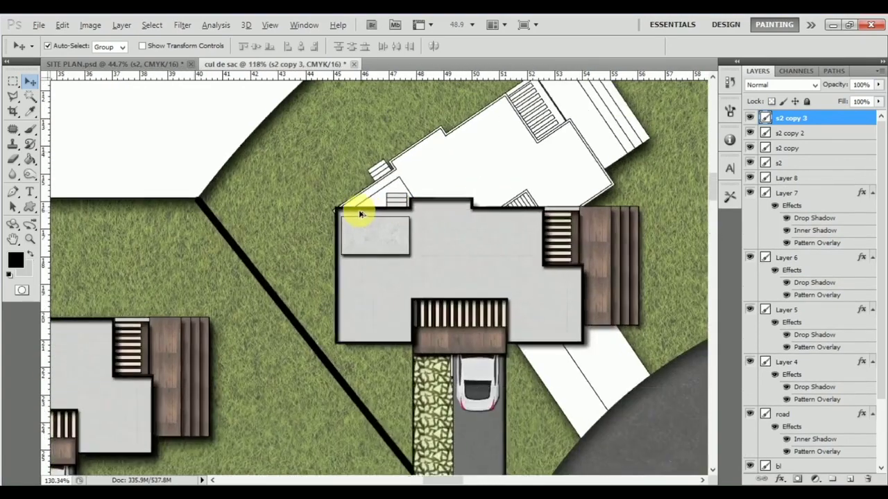
pyautogui.scroll(-6, 347, 225)
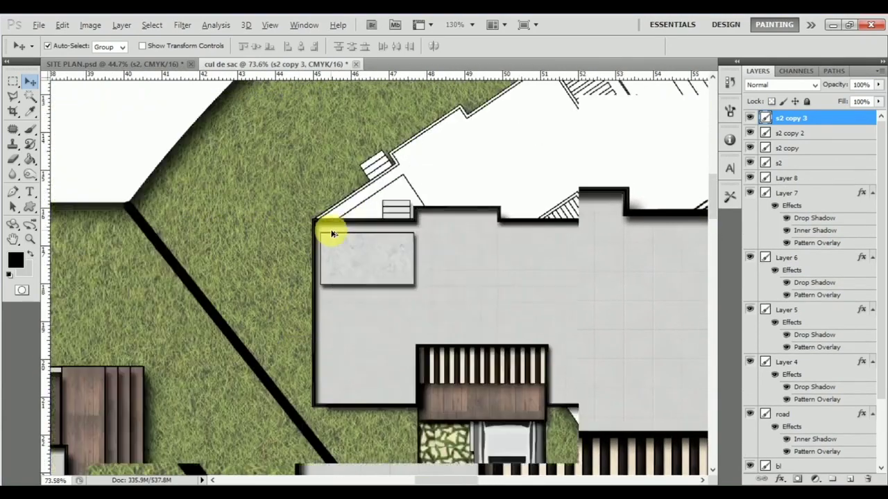
# - Free-transform the new house copy and place its rotation centre exactly on its top-left roof corner
pyautogui.hotkey('ctrl', 't')
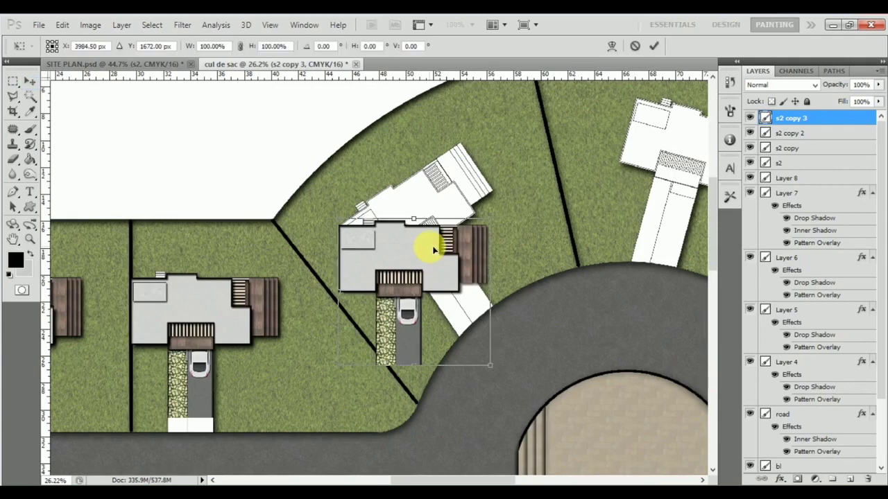
pyautogui.moveTo(521, 232)
pyautogui.mouseDown()
pyautogui.moveTo(421, 178)
pyautogui.moveTo(511, 257)
pyautogui.moveTo(517, 240)
pyautogui.mouseUp()
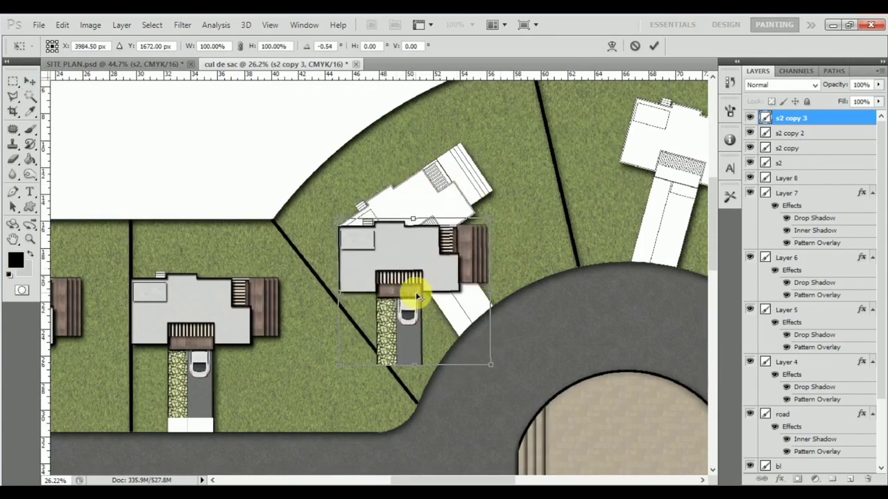
pyautogui.scroll(5, 416, 287)
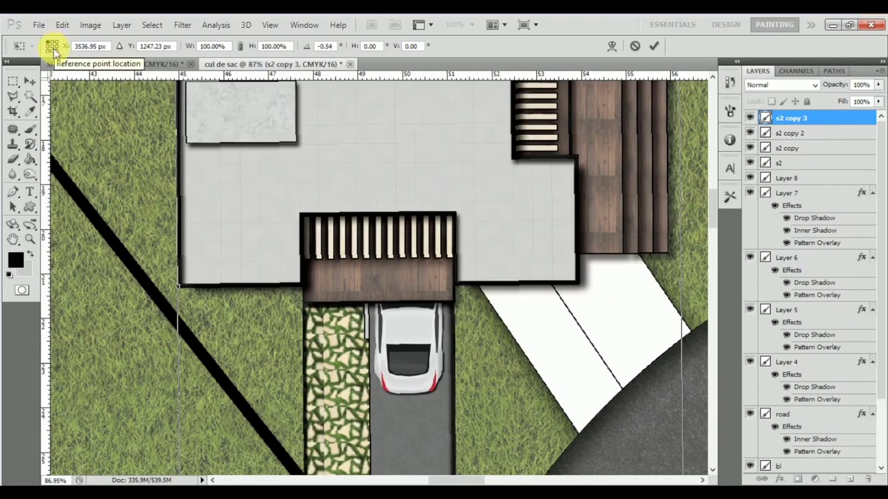
pyautogui.click(56, 50)
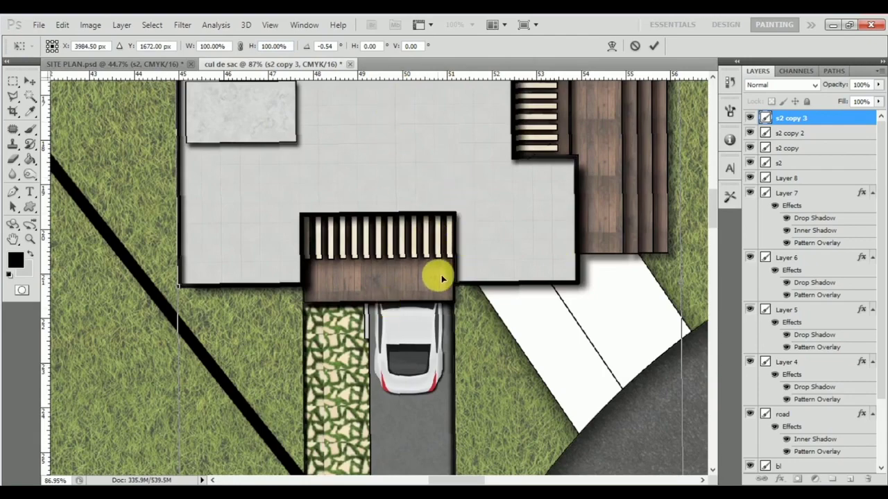
pyautogui.scroll(-2, 431, 291)
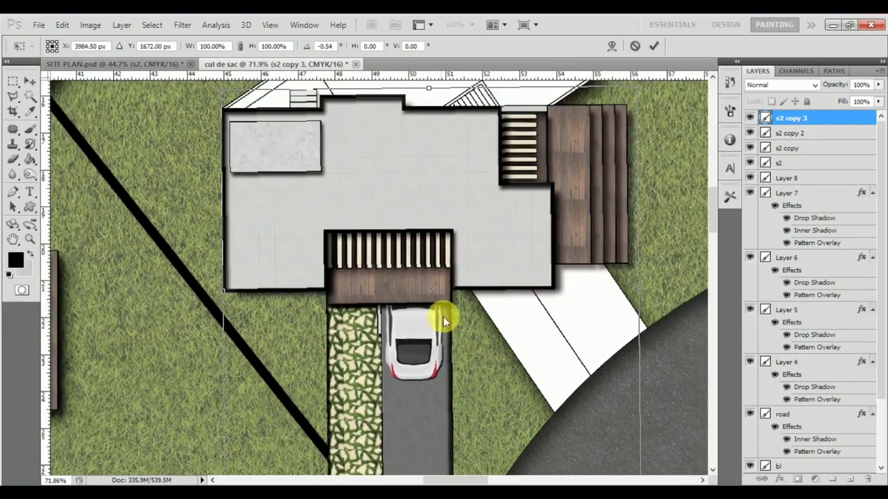
pyautogui.moveTo(431, 288); pyautogui.dragTo(359, 238)
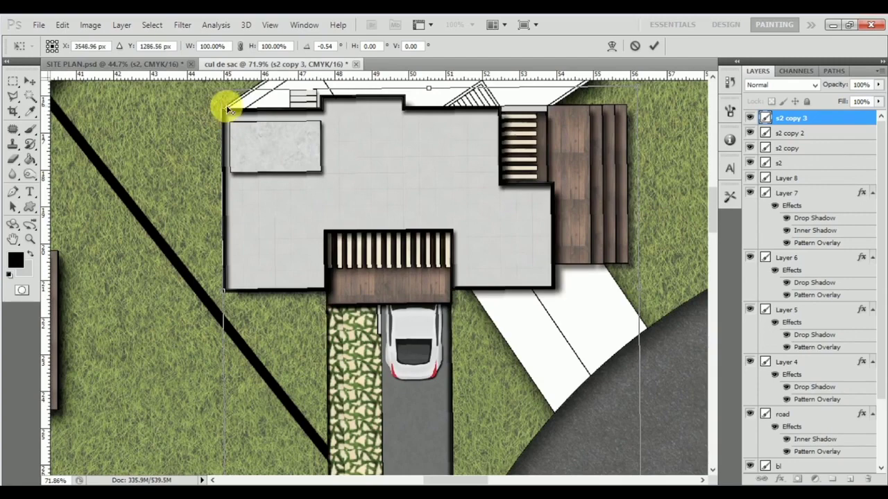
pyautogui.scroll(5, 230, 119)
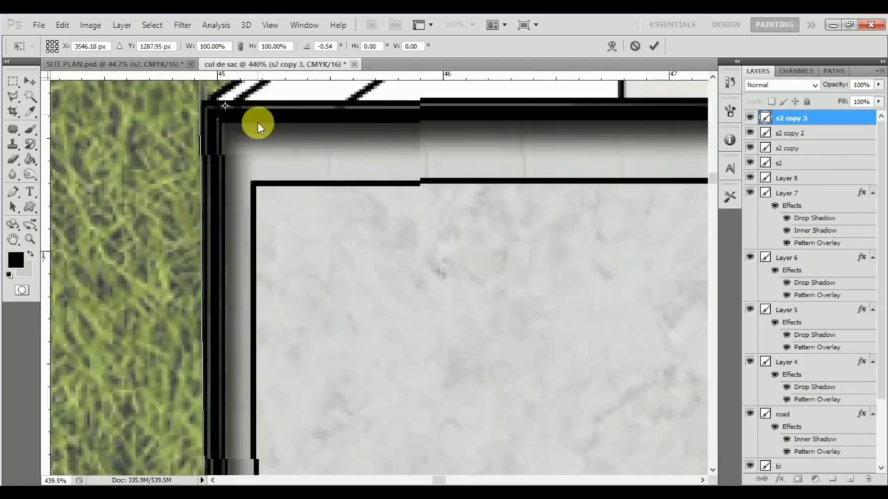
pyautogui.scroll(2, 256, 151)
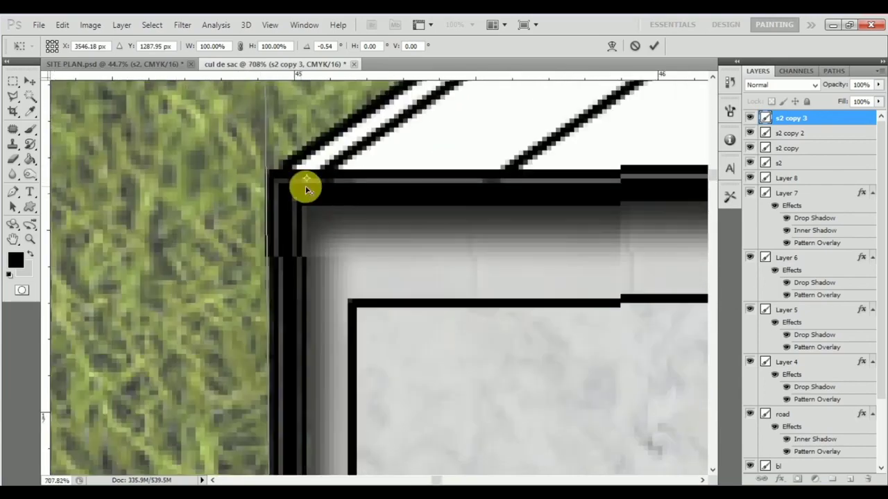
pyautogui.moveTo(306, 175); pyautogui.dragTo(274, 179)
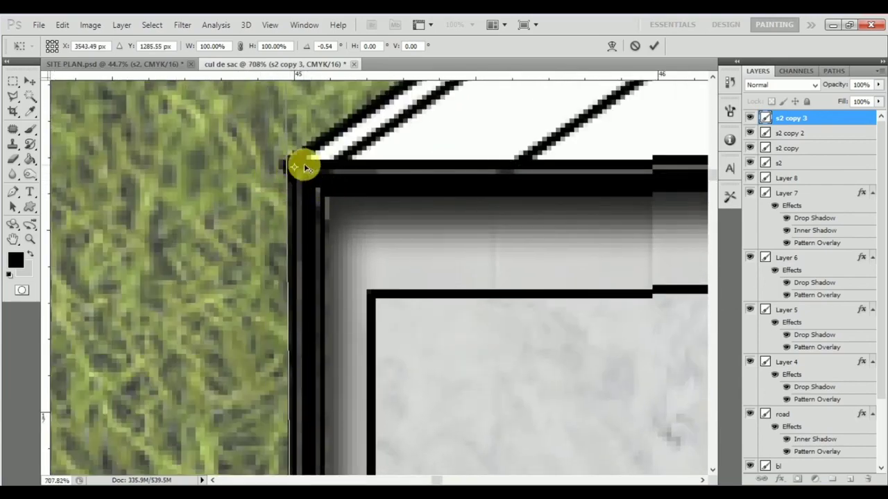
# - Rotate the house copy to about -34.44° around that corner, apply it, and nudge the copy slightly left onto the white outline
pyautogui.scroll(-10, 278, 198)
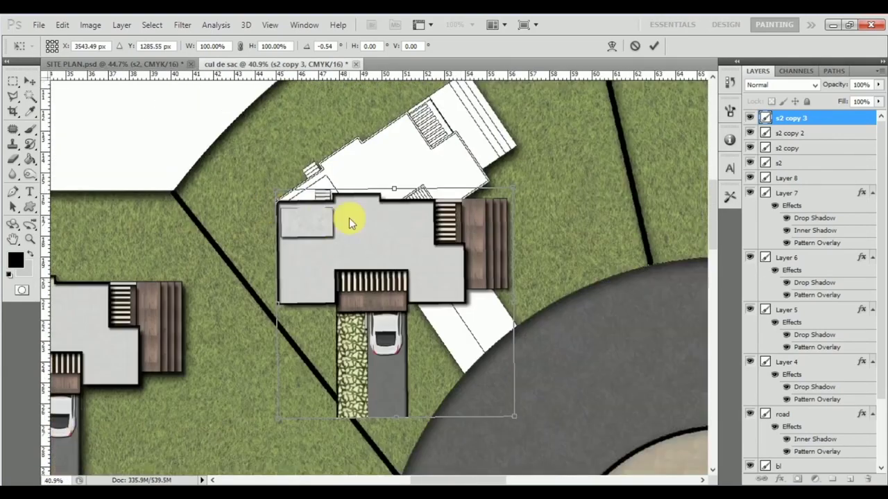
pyautogui.moveTo(553, 204); pyautogui.dragTo(527, 138)
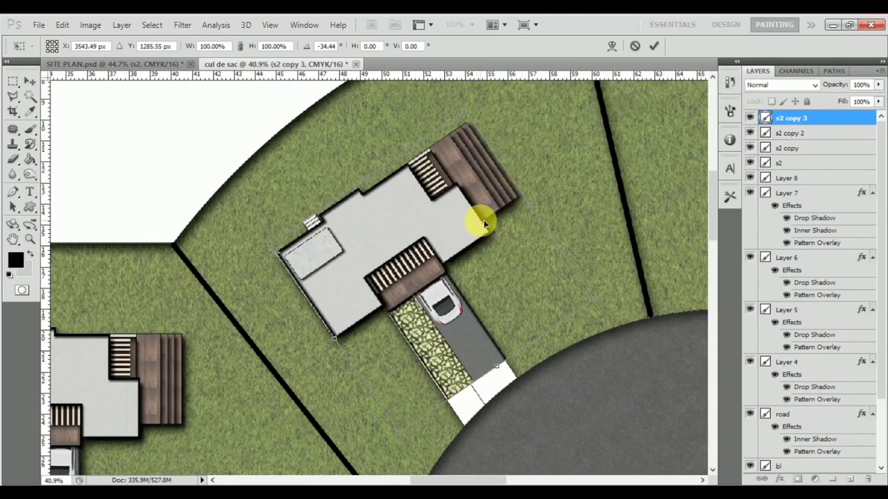
pyautogui.press('Return')
pyautogui.scroll(4, 456, 373)
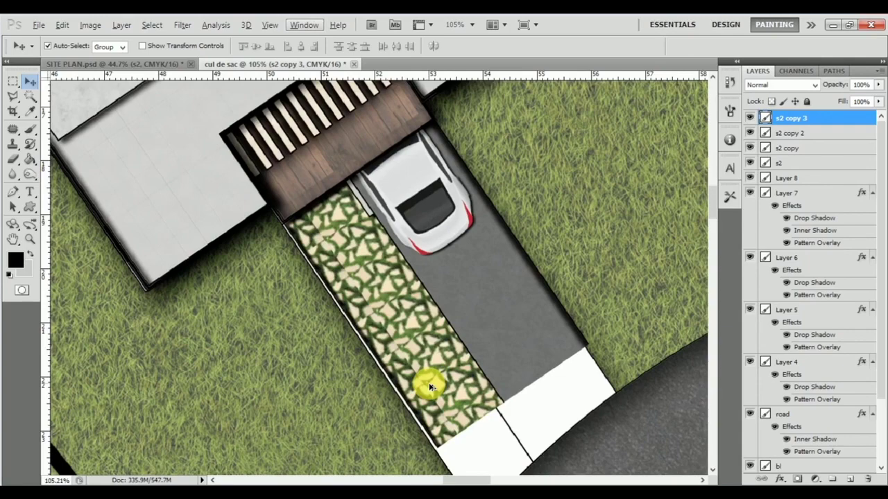
pyautogui.press('Left')
pyautogui.press('Left')
pyautogui.press('Left')
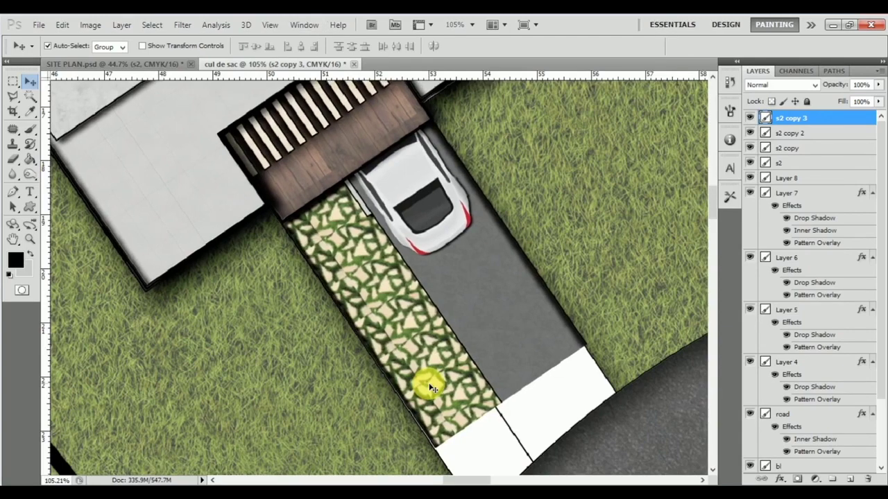
# - Duplicate the rotated house onto the circle's top plot, matching its roof corner to the corner of the white outline
pyautogui.scroll(-6, 430, 389)
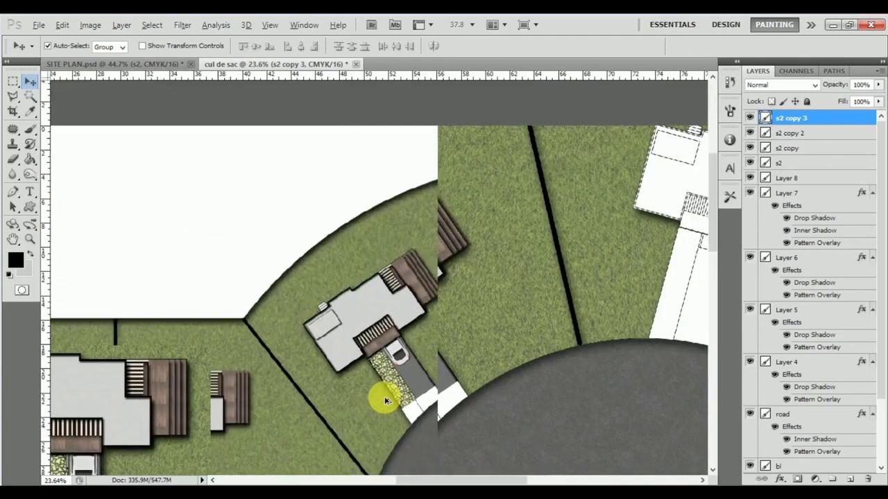
pyautogui.scroll(2, 374, 399)
pyautogui.scroll(-4, 351, 329)
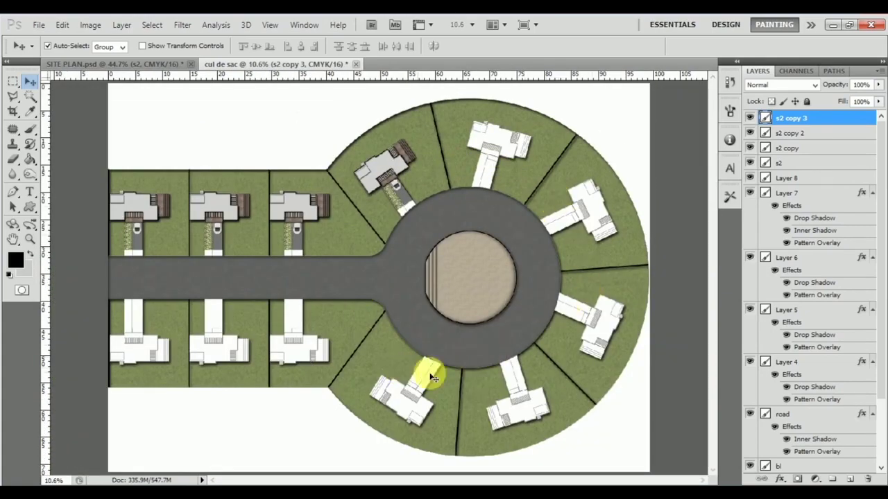
pyautogui.scroll(5, 547, 174)
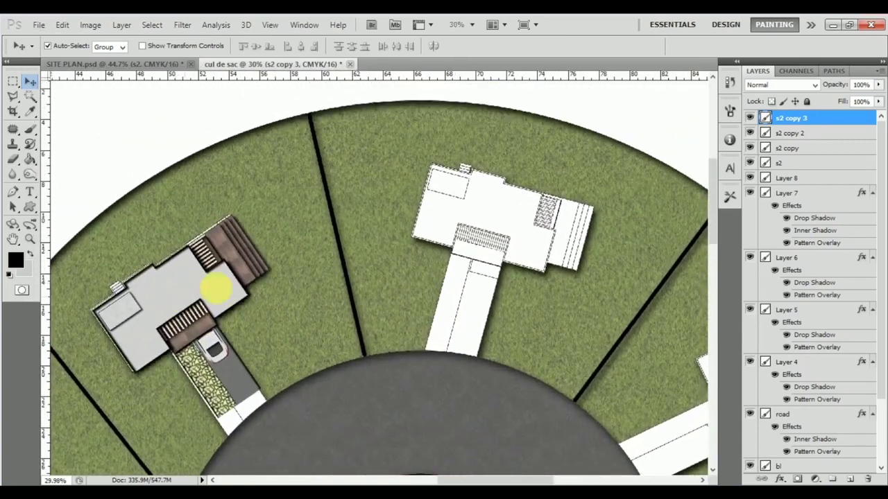
pyautogui.moveTo(217, 288); pyautogui.dragTo(454, 193)
pyautogui.scroll(6, 454, 192)
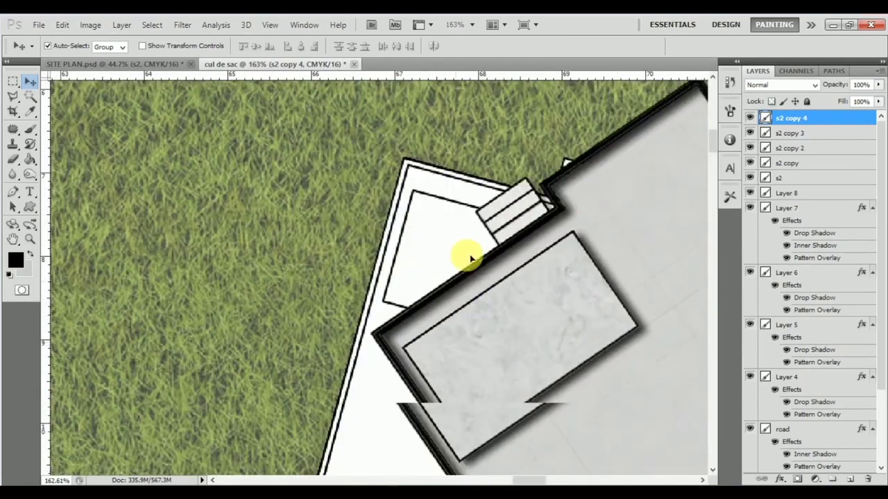
pyautogui.moveTo(470, 258); pyautogui.dragTo(484, 117)
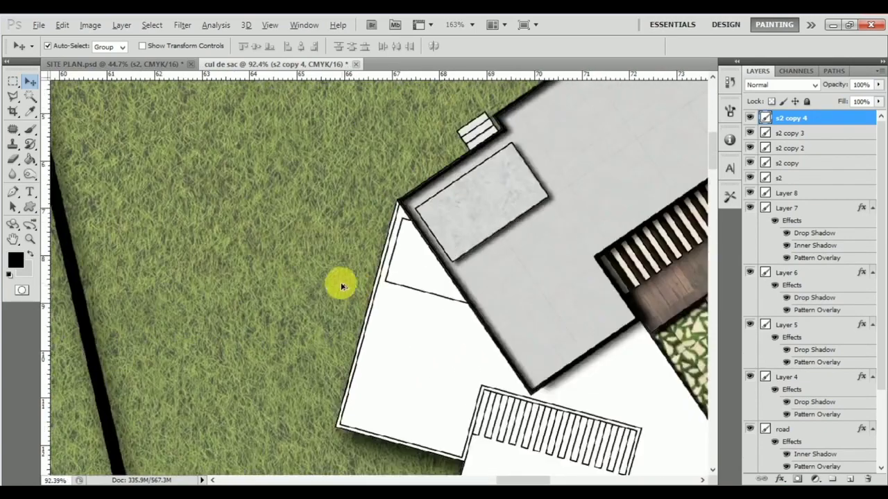
# - Rotate the top plot's house copy clockwise around its matched roof corner until it covers the white outline, and apply the transform
pyautogui.scroll(-4, 342, 286)
pyautogui.hotkey('ctrl', 't')
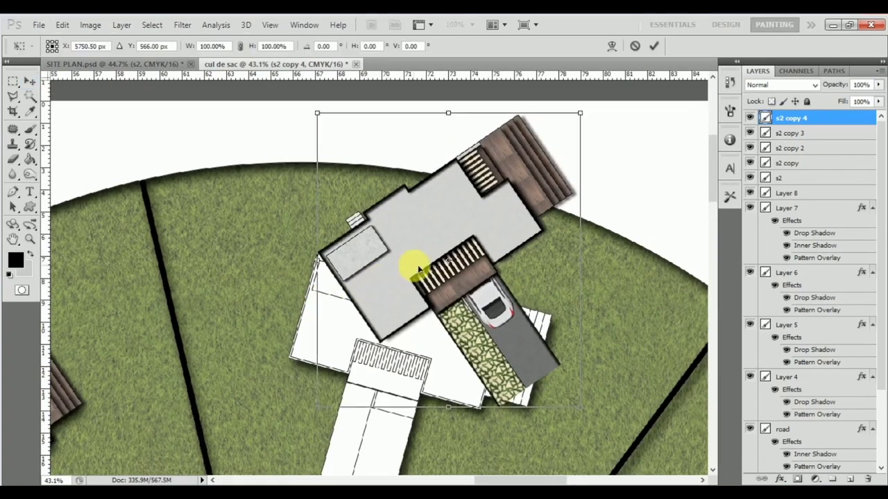
pyautogui.moveTo(421, 271); pyautogui.dragTo(253, 269)
pyautogui.scroll(-4, 259, 263)
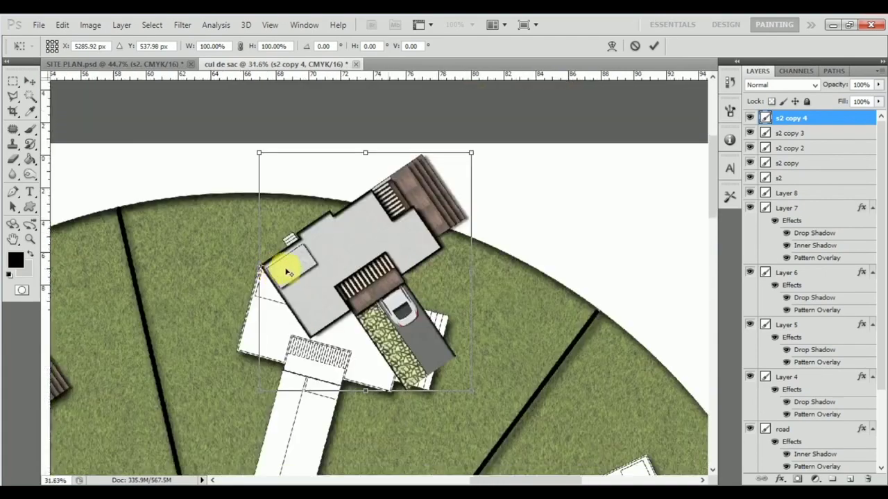
pyautogui.moveTo(479, 226); pyautogui.dragTo(435, 408)
pyautogui.press('Return')
pyautogui.scroll(4, 322, 325)
pyautogui.scroll(-4, 322, 260)
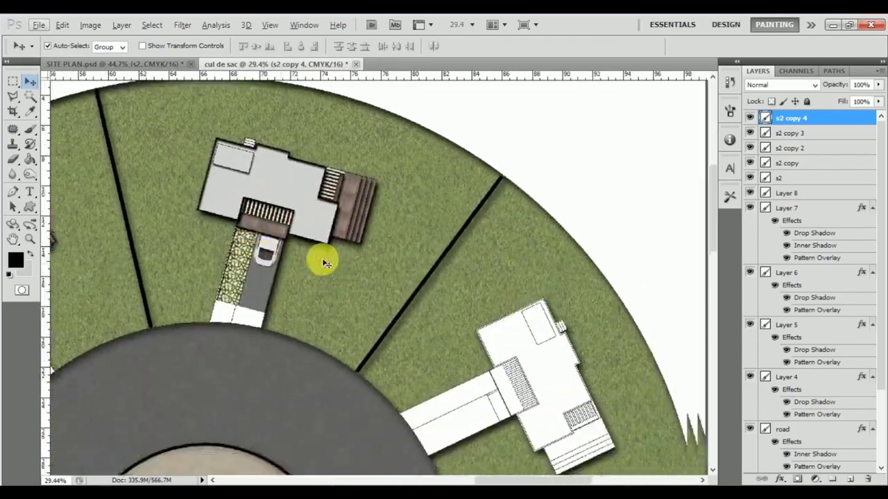
# - Duplicate the top plot's house onto the circle's upper-right plot with its roof corner on the white outline's corner
pyautogui.scroll(-3, 305, 261)
pyautogui.moveTo(293, 223); pyautogui.dragTo(497, 314)
pyautogui.scroll(12, 457, 298)
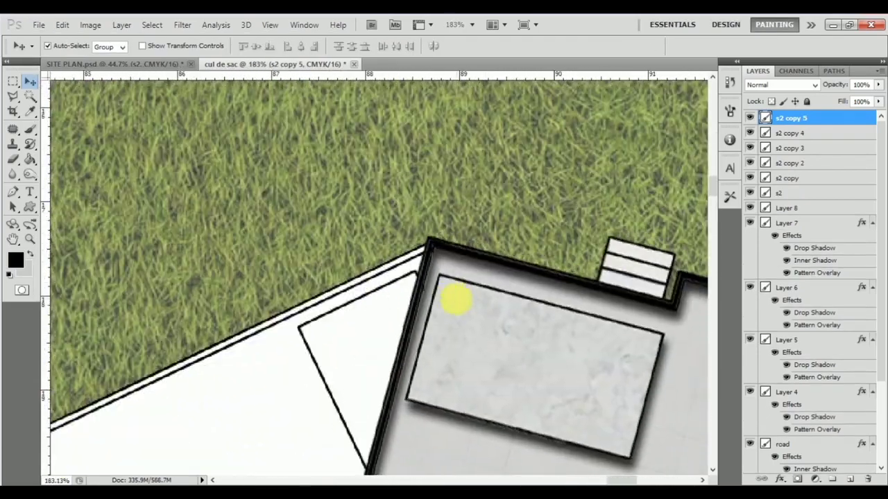
pyautogui.scroll(-8, 465, 300)
# - Rotate the upper-right plot's house copy by about 48.71° around its matched roof corner to fit the outline, and apply the transform
pyautogui.hotkey('ctrl', 't')
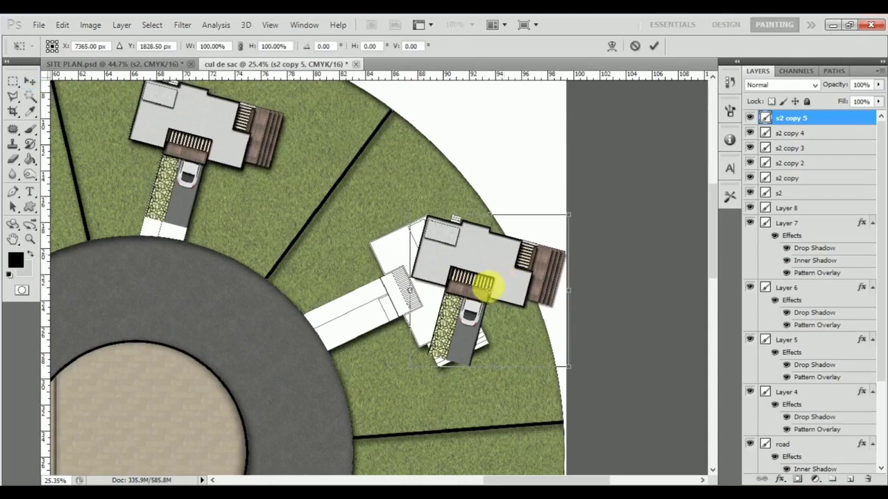
pyautogui.moveTo(489, 290); pyautogui.dragTo(427, 216)
pyautogui.moveTo(610, 243); pyautogui.dragTo(561, 412)
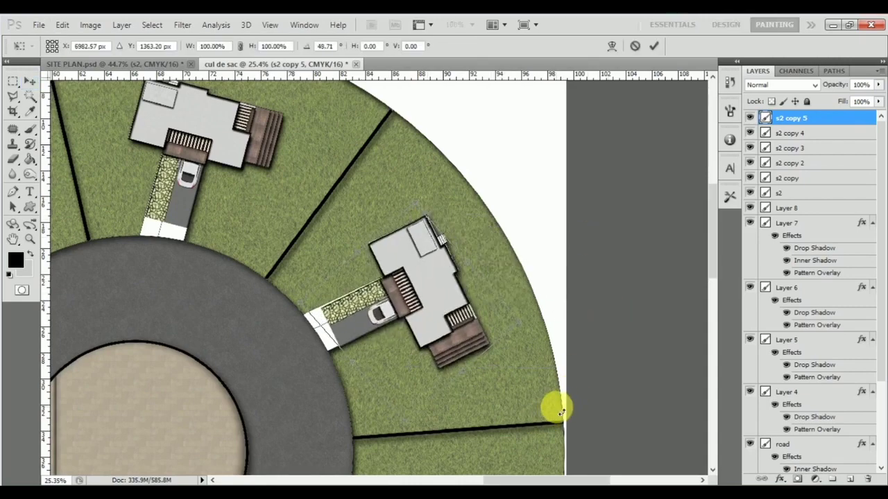
pyautogui.press('Return')
# - Duplicate the upper-right plot's house onto the circle's lower-right plot, aligning its roof corner with the white outline's corner
pyautogui.scroll(-3, 370, 300)
pyautogui.moveTo(426, 198); pyautogui.dragTo(460, 407)
pyautogui.scroll(15, 449, 380)
pyautogui.moveTo(496, 304); pyautogui.dragTo(560, 268)
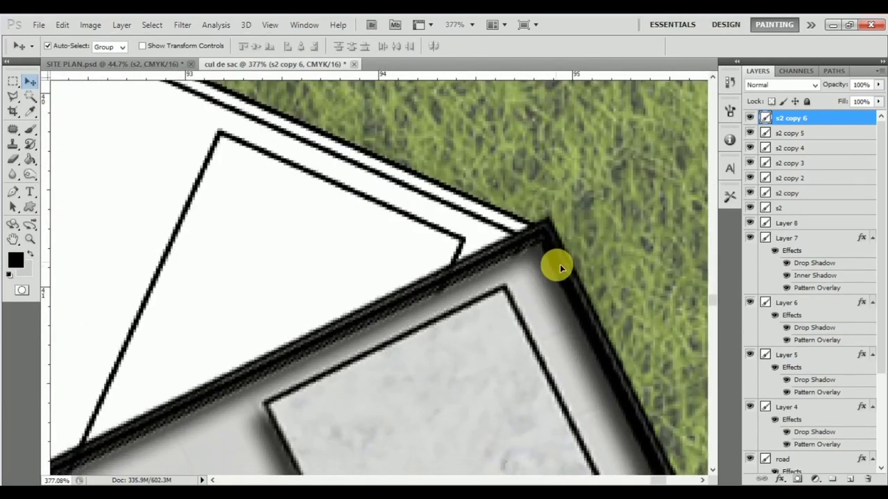
pyautogui.scroll(-1, 559, 264)
# - Rotate the lower-right plot's house copy around its matched roof corner, apply it, and shift the copy slightly to cover the white outline
pyautogui.hotkey('ctrl', 't')
pyautogui.scroll(-3, 403, 340)
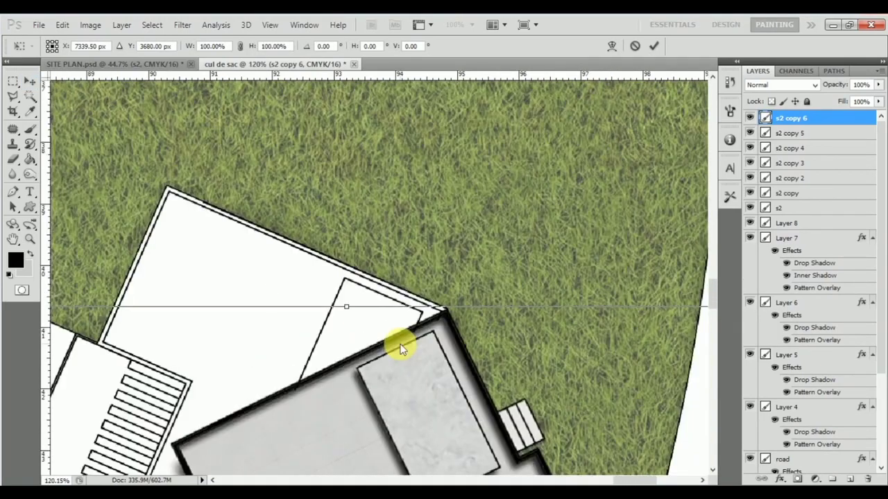
pyautogui.scroll(-4, 400, 347)
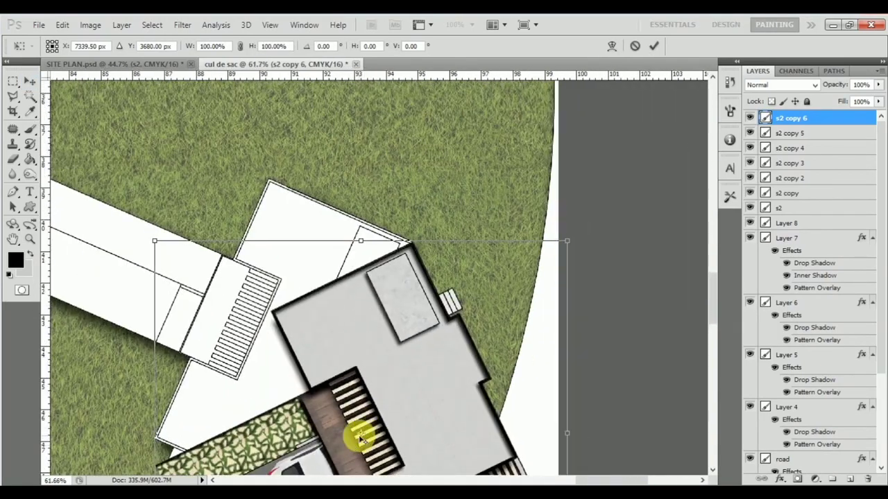
pyautogui.moveTo(359, 439); pyautogui.dragTo(422, 264)
pyautogui.moveTo(608, 317); pyautogui.dragTo(529, 393)
pyautogui.press('Return')
pyautogui.scroll(10, 403, 322)
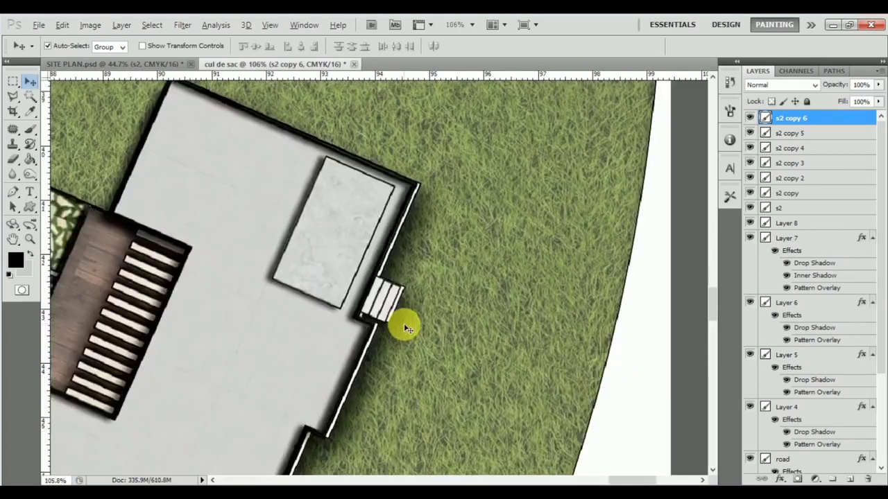
pyautogui.moveTo(391, 262); pyautogui.dragTo(405, 271)
# - Duplicate the lower-right plot's house onto the circle's bottom plot and rotate it by about 48° around the matched roof corner
pyautogui.scroll(-6, 400, 280)
pyautogui.scroll(-10, 403, 305)
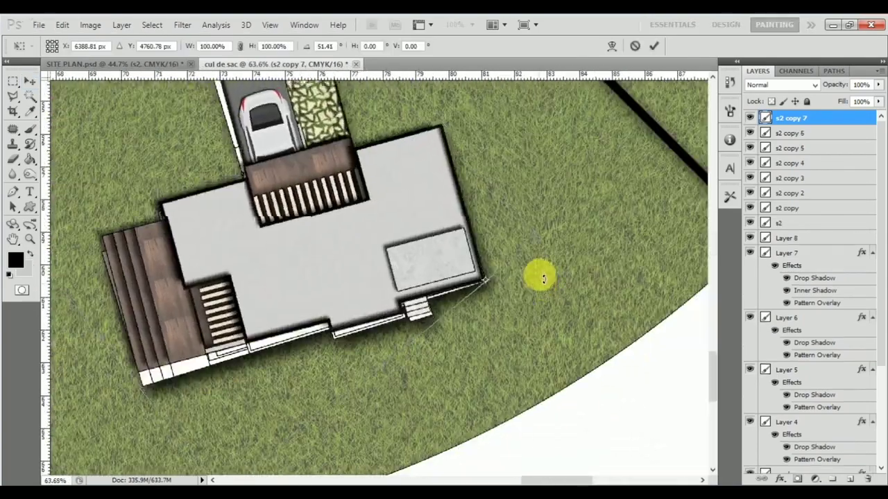
pyautogui.moveTo(543, 280); pyautogui.dragTo(535, 287)
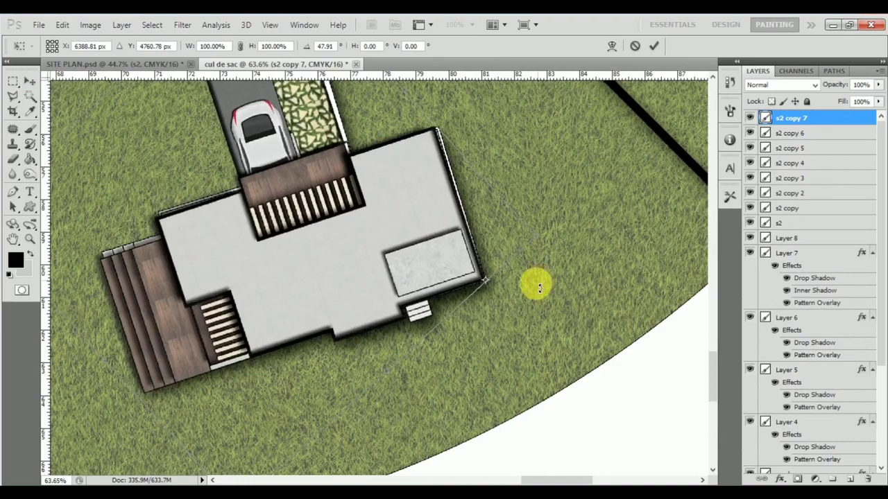
pyautogui.scroll(3, 535, 287)
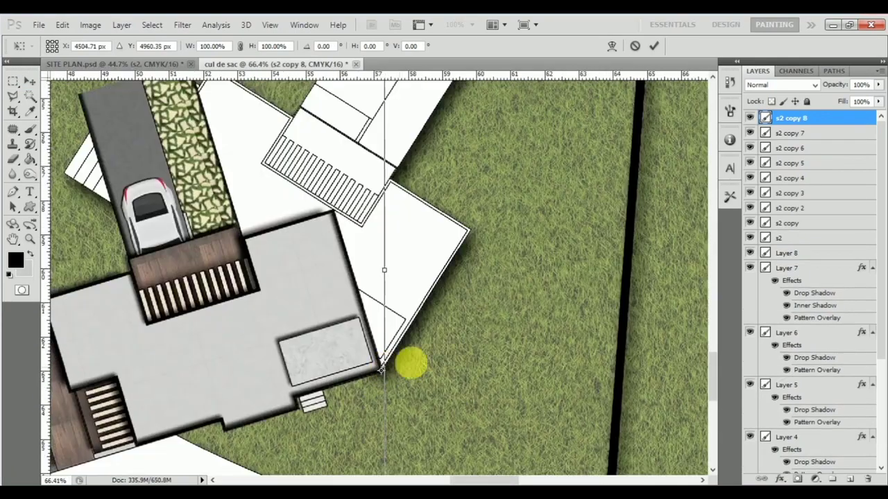
# - Duplicate the bottom plot's house onto the circle's lower-left plot, rotate it by about 47.93° around the matched roof corner, and apply the transform
pyautogui.moveTo(463, 316); pyautogui.dragTo(556, 405)
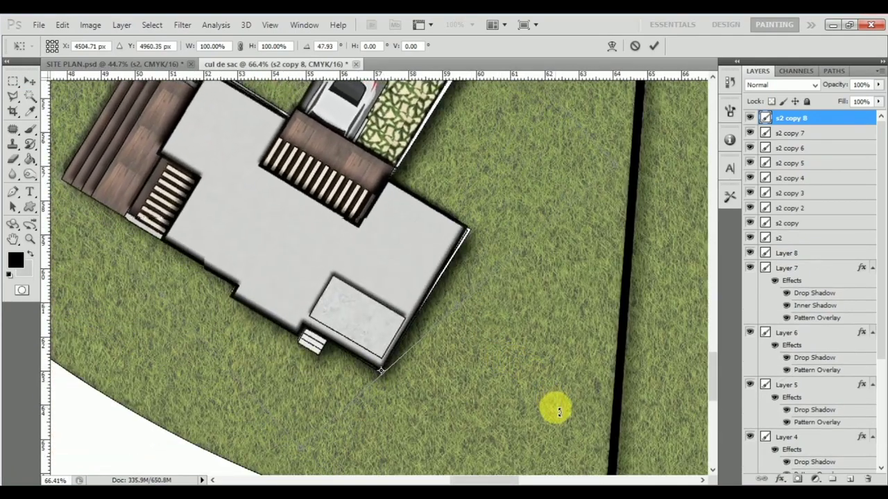
pyautogui.press('Return')
pyautogui.scroll(-4, 452, 272)
pyautogui.scroll(-3, 460, 275)
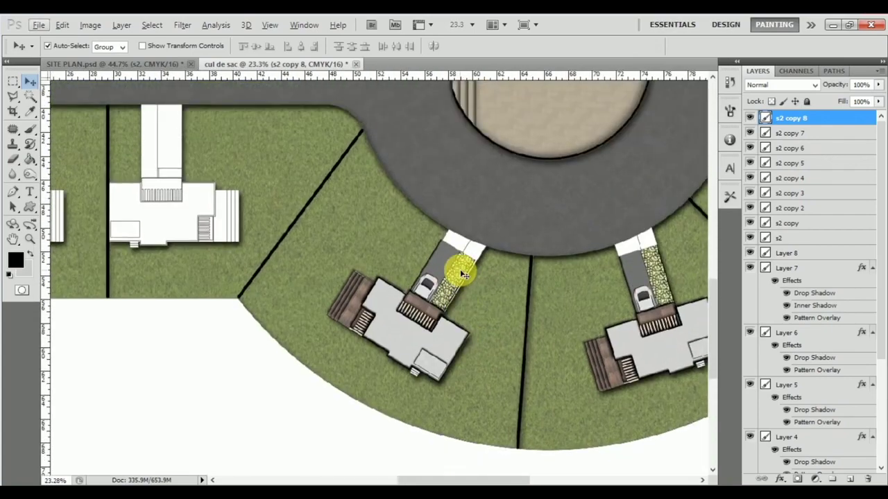
pyautogui.scroll(-3, 428, 324)
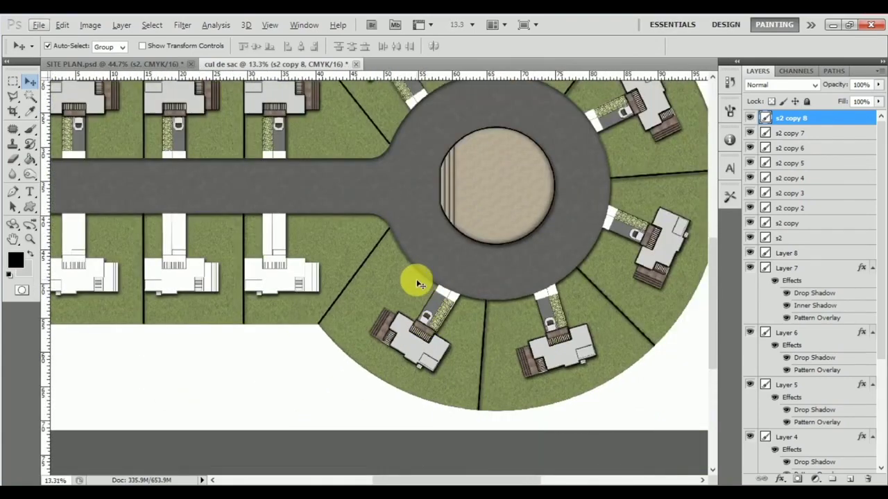
# - Add a new layer named filler directly above the layer of the third house in the row above the straight road
pyautogui.scroll(3, 418, 283)
pyautogui.scroll(-2, 517, 311)
pyautogui.scroll(3, 353, 340)
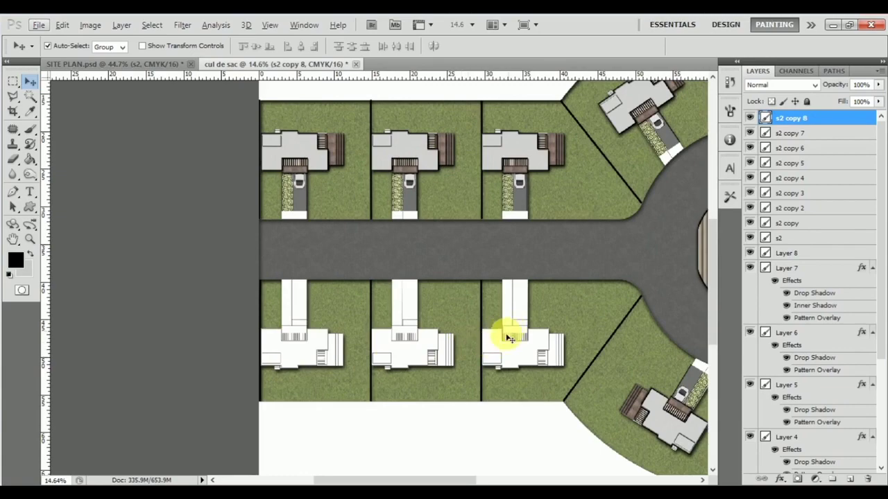
pyautogui.scroll(2, 498, 305)
pyautogui.scroll(4, 118, 188)
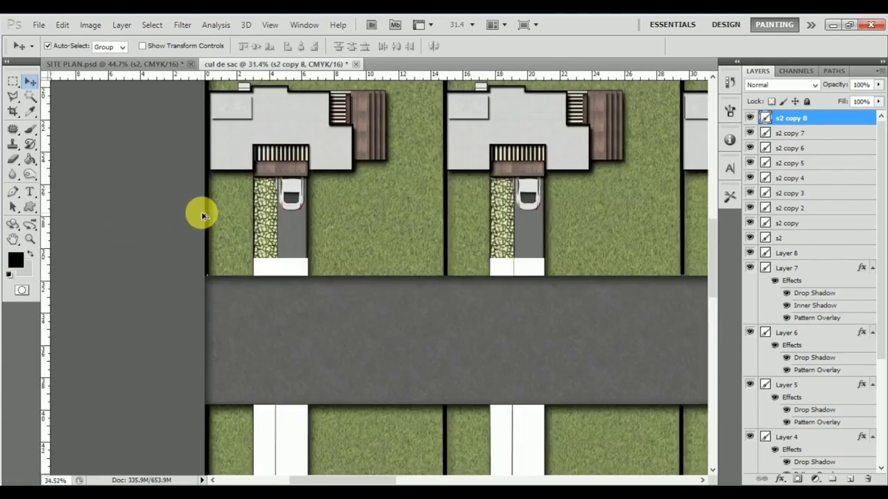
pyautogui.scroll(-1, 249, 200)
pyautogui.scroll(-4, 231, 206)
pyautogui.click(247, 132)
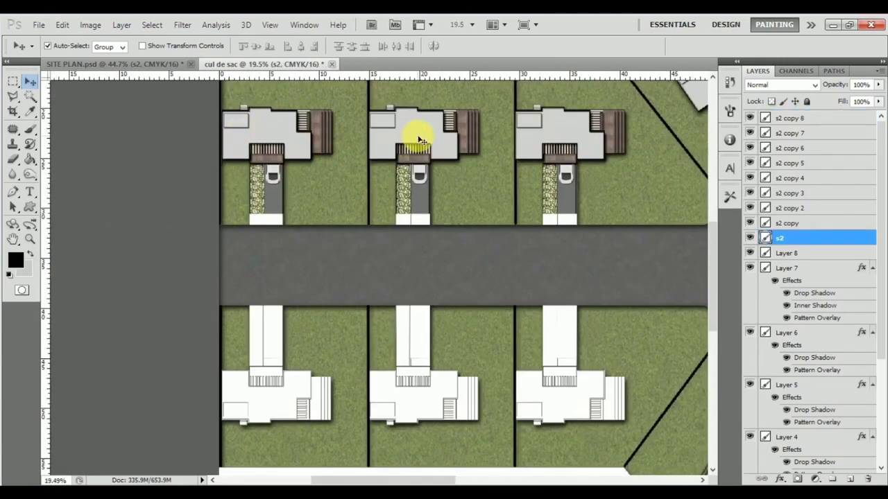
pyautogui.click(418, 139)
pyautogui.click(797, 208)
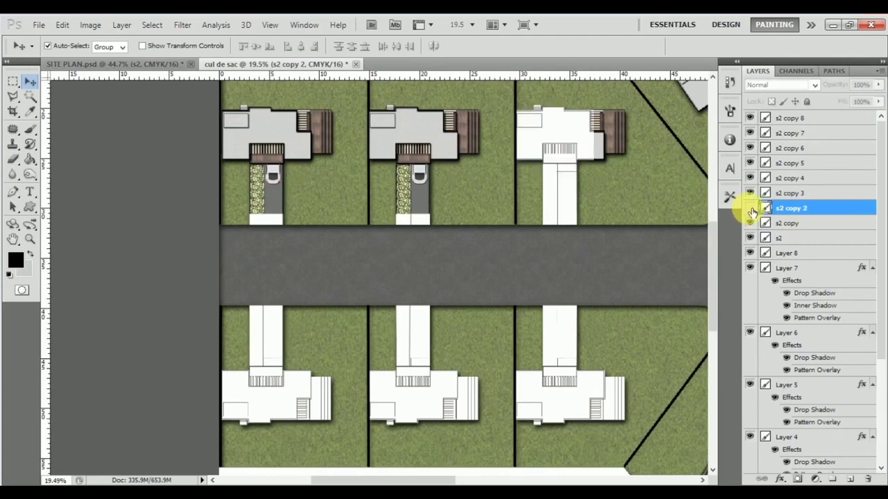
pyautogui.click(853, 480)
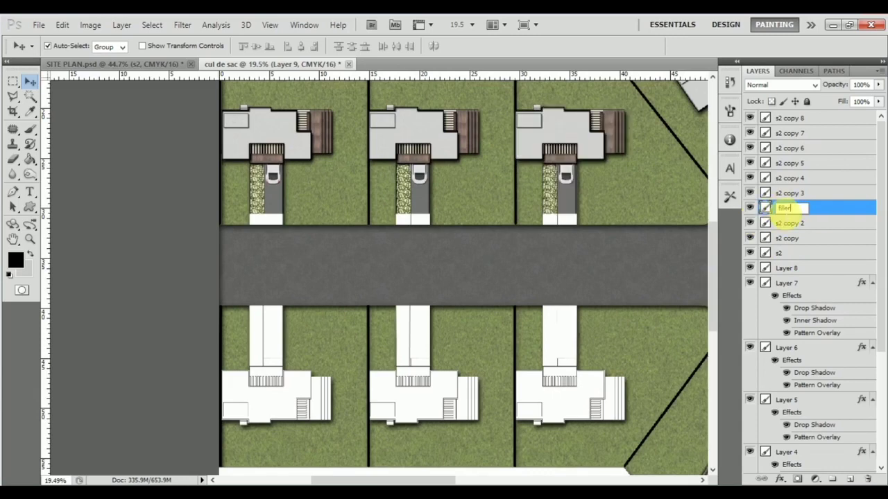
pyautogui.press('Return')
# - Select the white strip at the road end of the first upper house's driveway and fill it with black on the filler layer
pyautogui.click(15, 82)
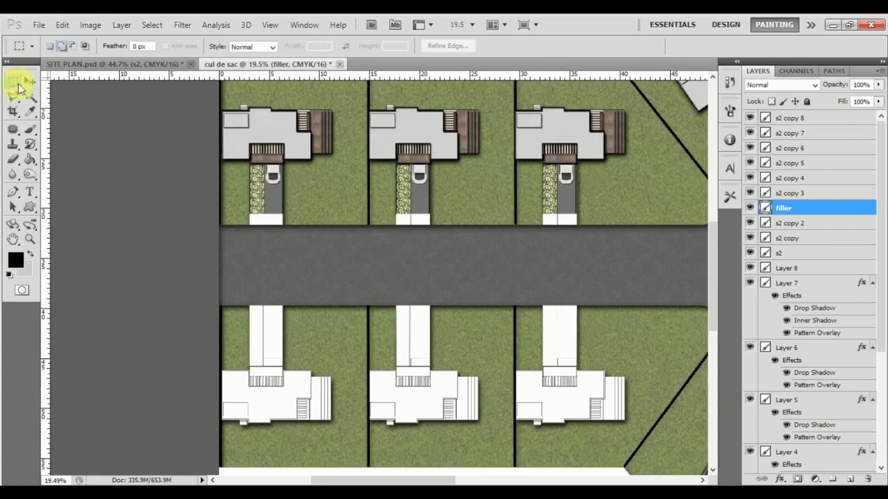
pyautogui.scroll(8, 307, 201)
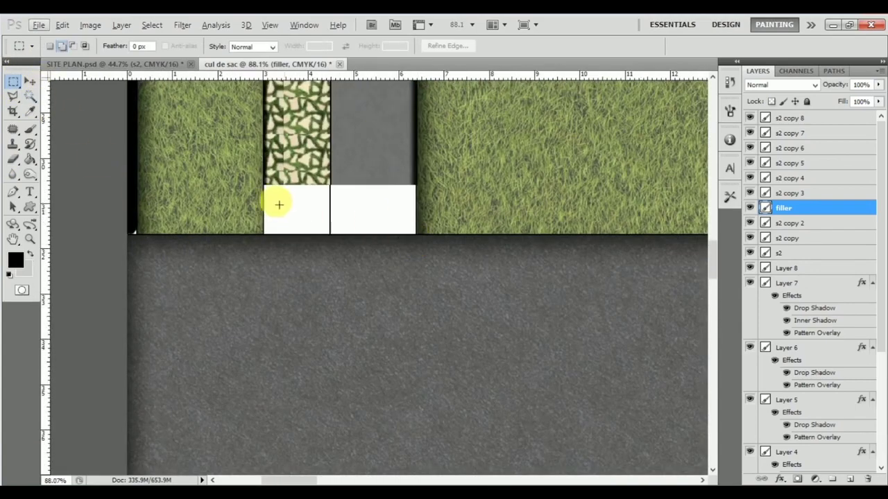
pyautogui.moveTo(264, 186); pyautogui.dragTo(400, 237)
pyautogui.scroll(-8, 367, 228)
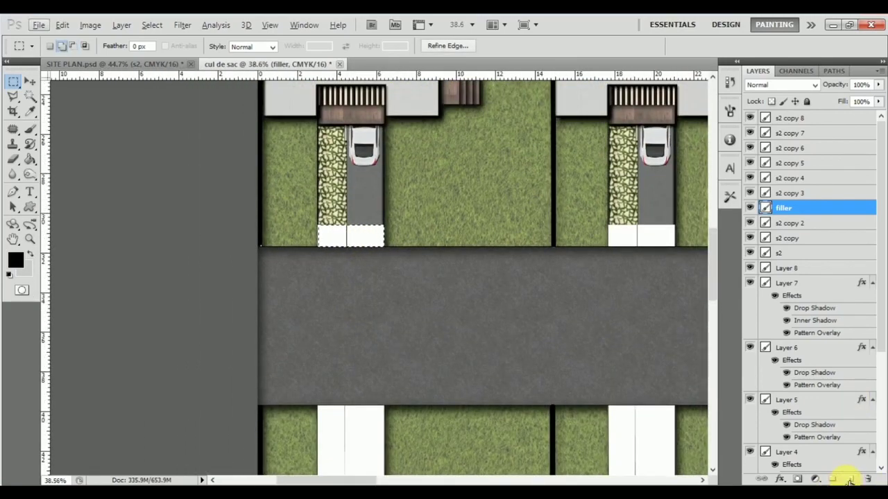
pyautogui.hotkey('alt', 'BackSpace')
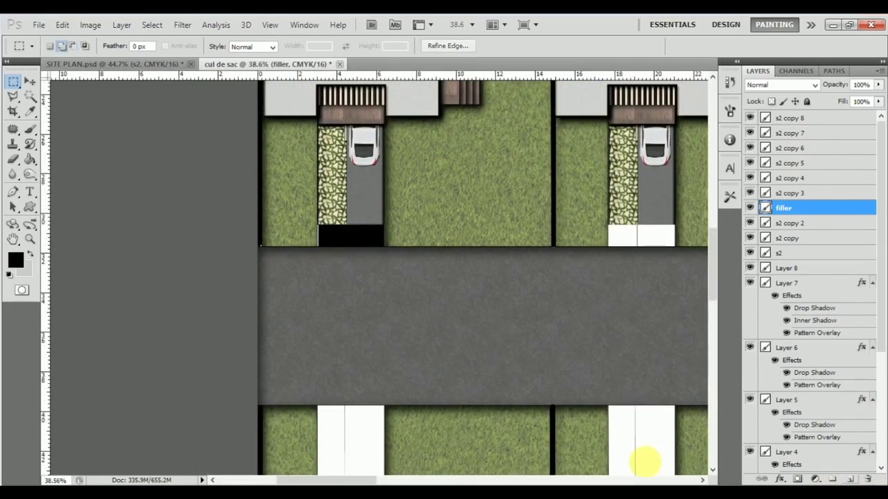
# - Shift the black filler patch slightly so it lines up with the driveway edge and covers the white strip
pyautogui.scroll(3, 303, 296)
pyautogui.scroll(2, 333, 222)
pyautogui.click(30, 81)
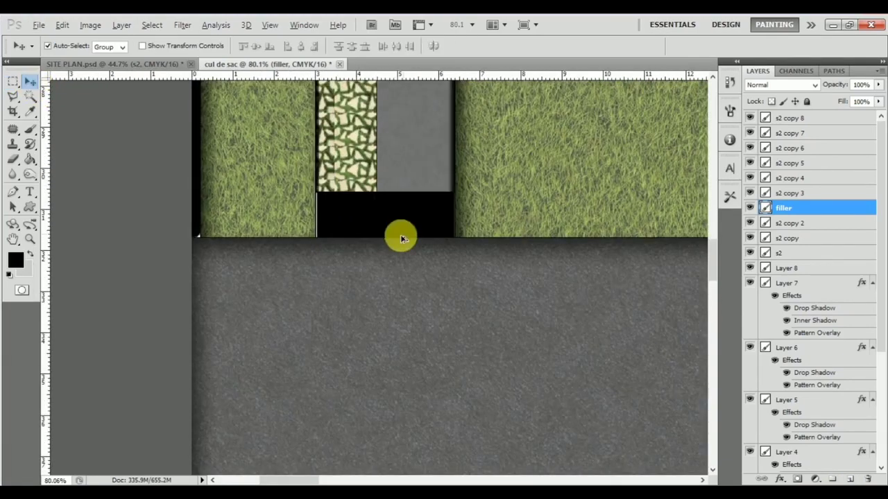
pyautogui.scroll(5, 264, 194)
pyautogui.moveTo(277, 197)
pyautogui.mouseDown()
pyautogui.moveTo(269, 187)
pyautogui.moveTo(272, 195)
pyautogui.mouseUp()
pyautogui.scroll(-7, 291, 238)
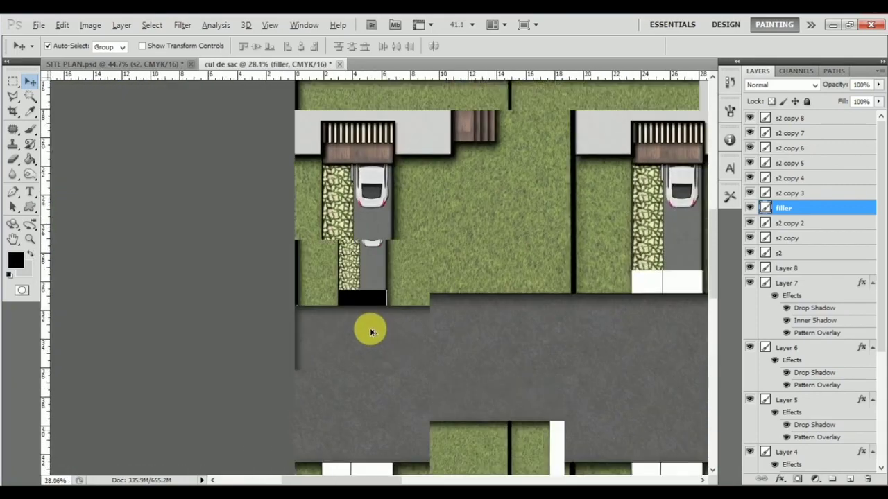
# - Select the three rendered houses in the upper straight row together with the black filler patch
pyautogui.scroll(-4, 371, 332)
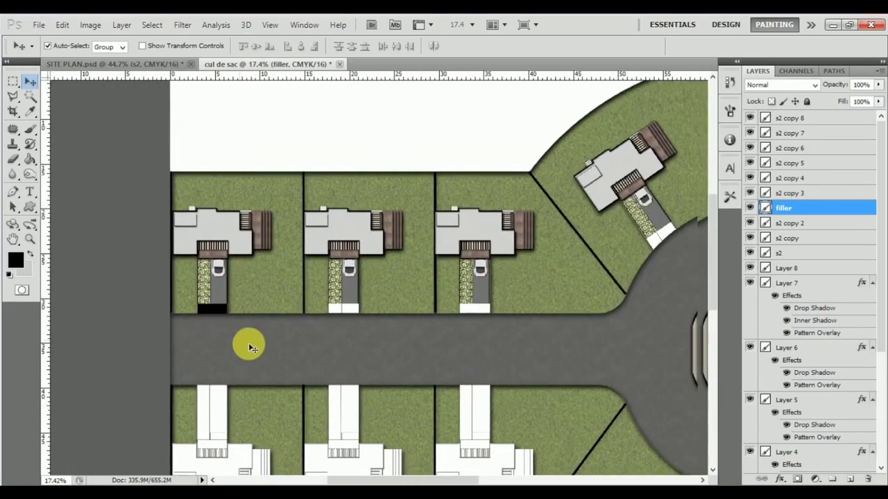
pyautogui.hscroll(1, 249, 344)
pyautogui.scroll(-1, 248, 298)
pyautogui.click(179, 205)
pyautogui.keyDown('shift'); pyautogui.click(302, 206); pyautogui.keyUp('shift')
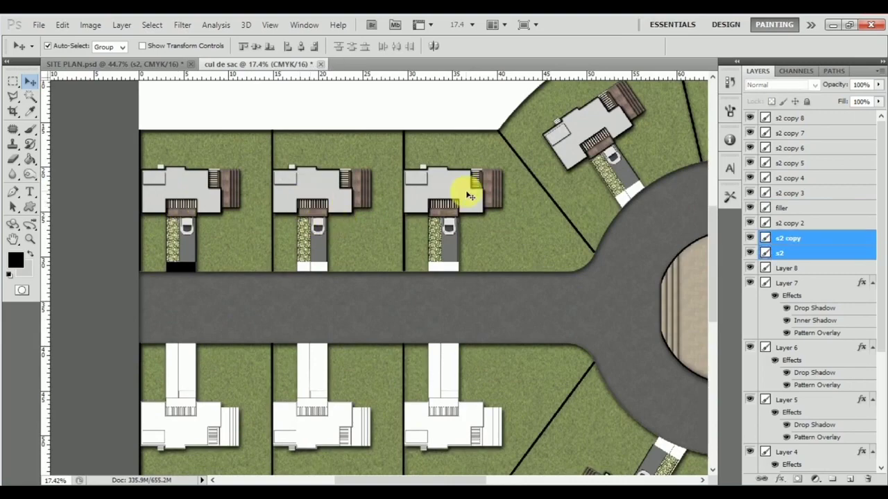
pyautogui.keyDown('shift'); pyautogui.click(469, 196); pyautogui.keyUp('shift')
pyautogui.keyDown('shift'); pyautogui.click(185, 268); pyautogui.keyUp('shift')
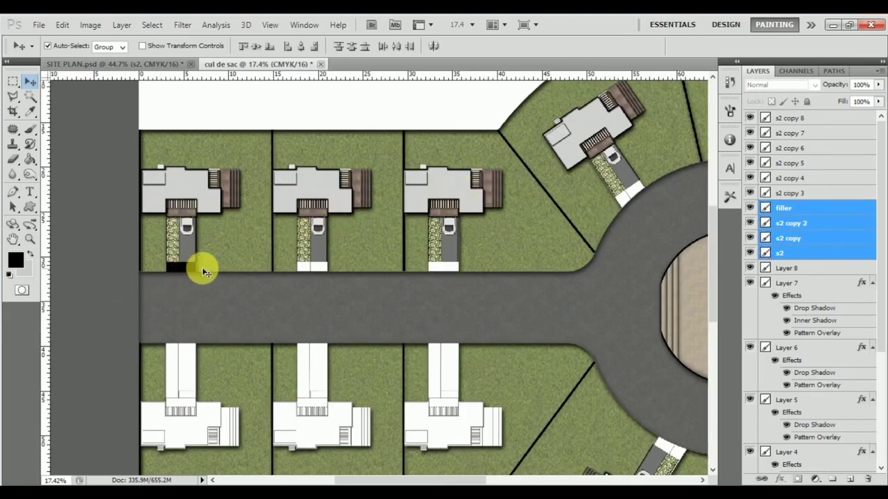
# - Duplicate the selected row down onto the road, aligning the filler's lower edge and sides with the first white driveway below
pyautogui.scroll(-1, 202, 267)
pyautogui.scroll(1, 202, 242)
pyautogui.moveTo(178, 224); pyautogui.dragTo(176, 304)
pyautogui.scroll(1, 187, 382)
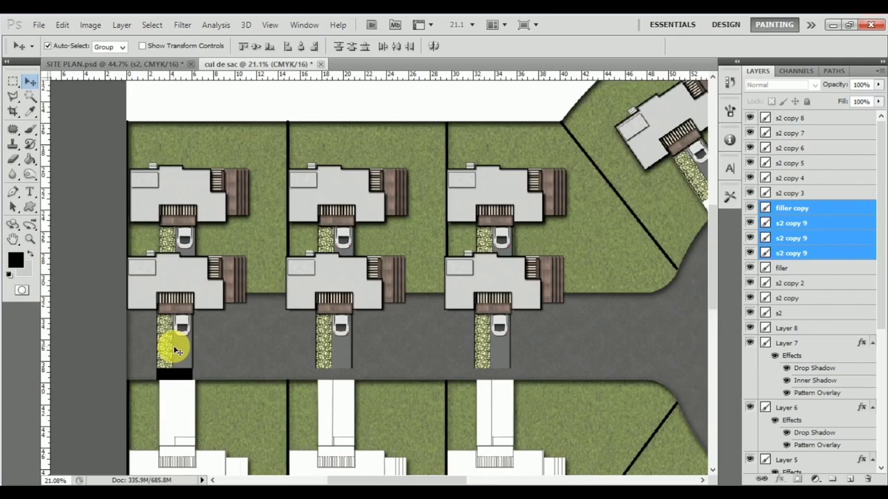
pyautogui.moveTo(178, 351); pyautogui.dragTo(182, 355)
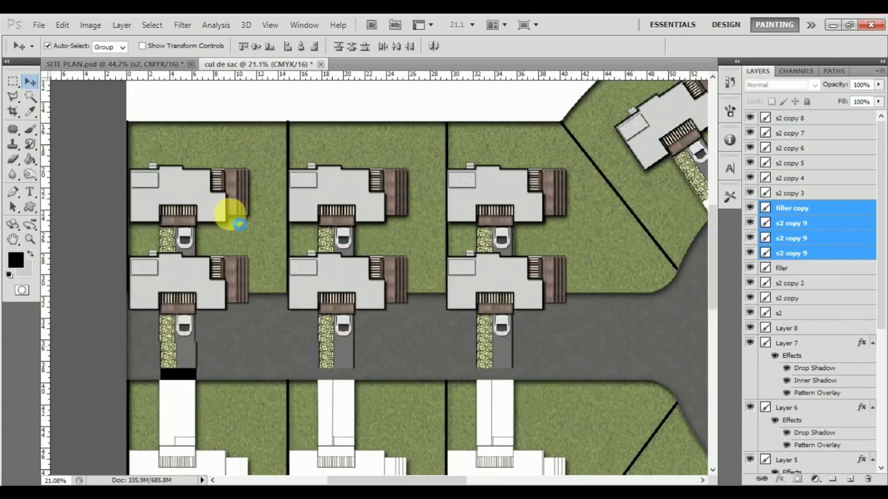
pyautogui.scroll(-1, 229, 319)
pyautogui.press('Left')
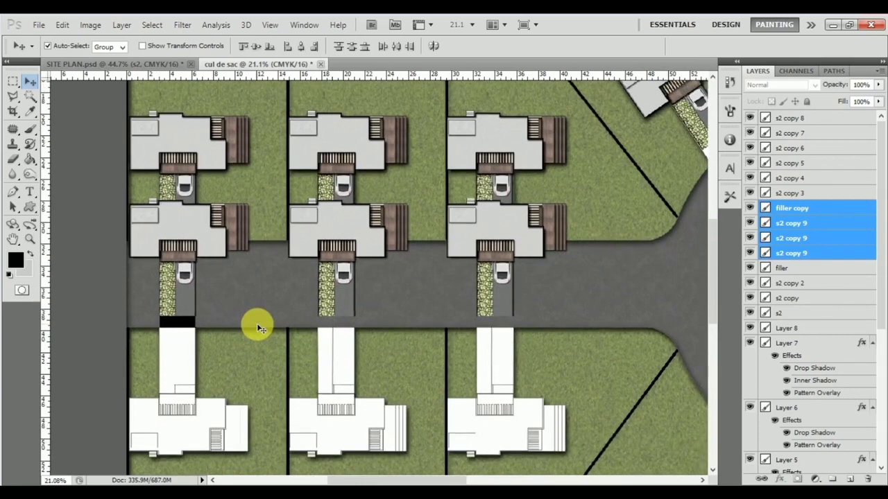
# - Flip the duplicated row vertically across its lower edge so it covers the white house outlines below the road, and apply the transform
pyautogui.hotkey('ctrl', 't')
pyautogui.scroll(-1, 296, 291)
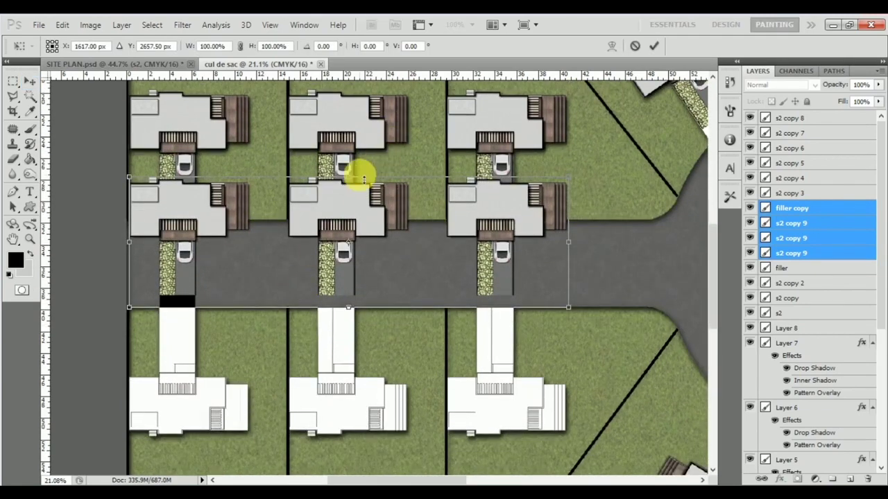
pyautogui.moveTo(362, 179); pyautogui.dragTo(352, 440)
pyautogui.press('Return')
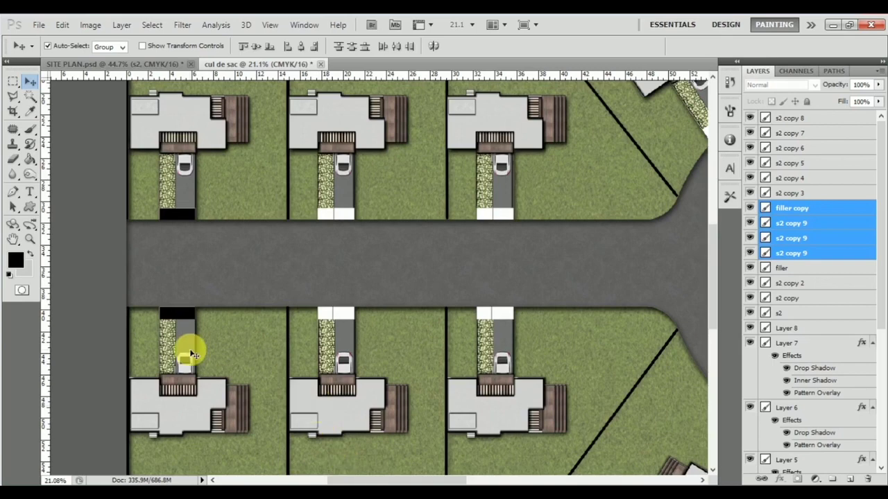
# - Delete the black filler patches from the first driveways on both sides of the straight road
pyautogui.click(208, 285)
pyautogui.click(173, 317)
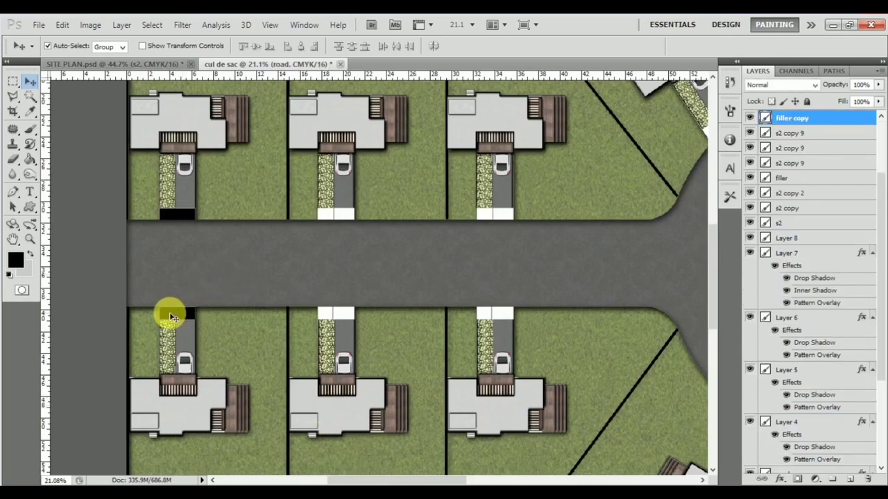
pyautogui.press('Delete')
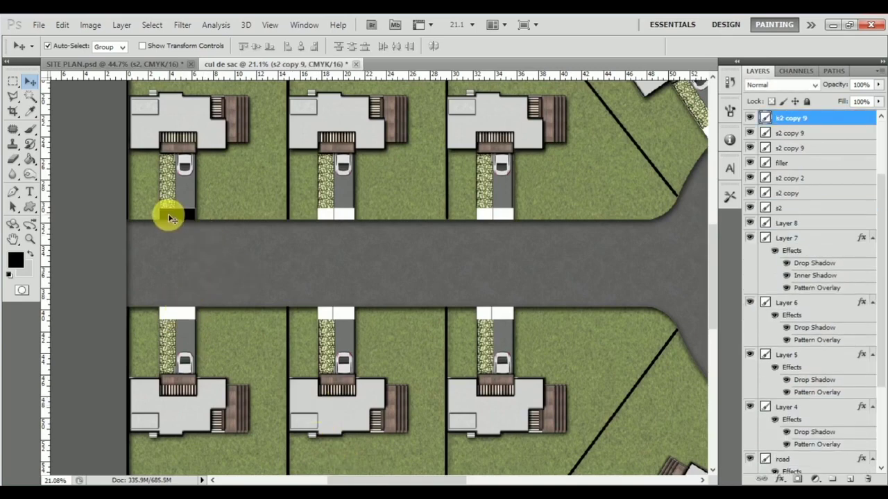
pyautogui.click(168, 214)
pyautogui.press('Delete')
pyautogui.click(176, 247)
# - Examine the placement of all house copies across the cul-de-sac plan and the driveway ends along the straight road
pyautogui.scroll(-1, 176, 247)
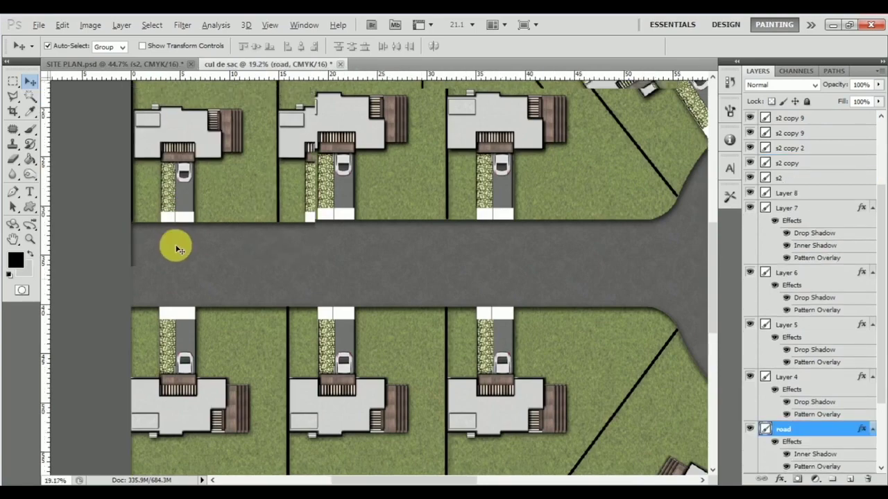
pyautogui.scroll(3, 183, 309)
pyautogui.scroll(-4, 184, 334)
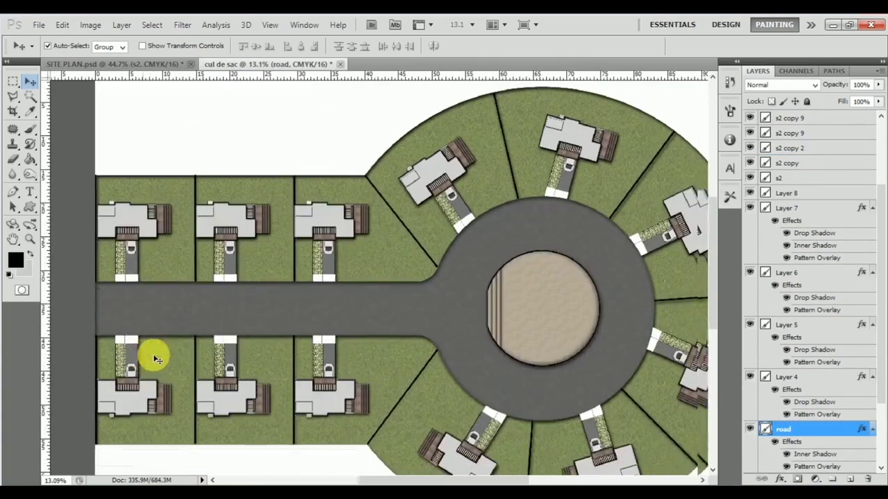
pyautogui.scroll(-1, 177, 358)
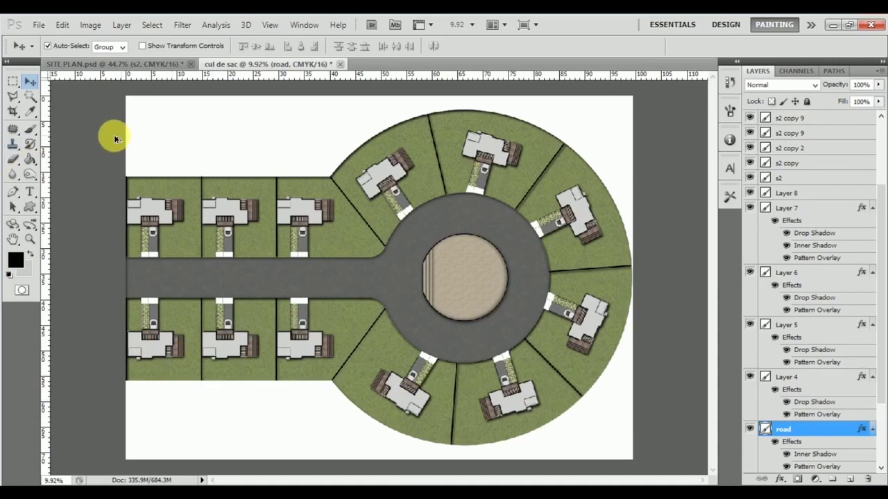
pyautogui.scroll(3, 114, 166)
pyautogui.scroll(2, 222, 337)
pyautogui.hscroll(-2, 200, 342)
pyautogui.scroll(-3, 212, 305)
pyautogui.scroll(4, 239, 258)
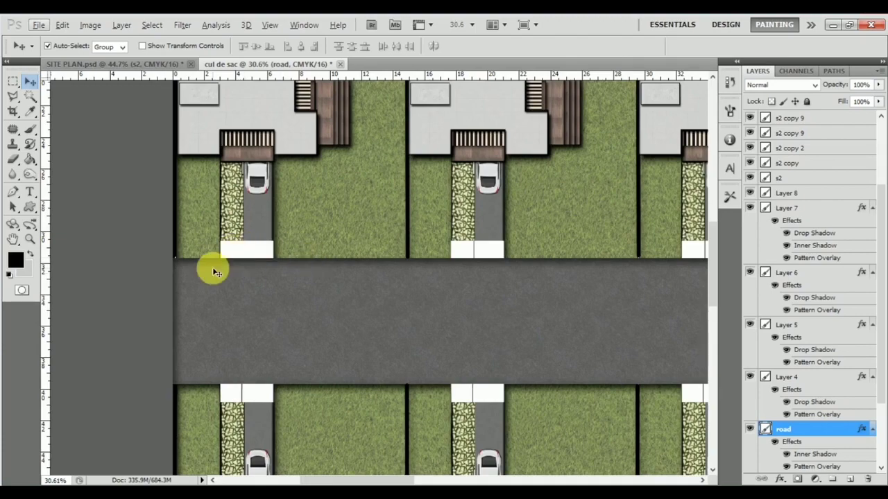
# - Select the white driveway ends of all three upper-row houses together with the Magic Wand
pyautogui.click(31, 100)
pyautogui.scroll(3, 248, 285)
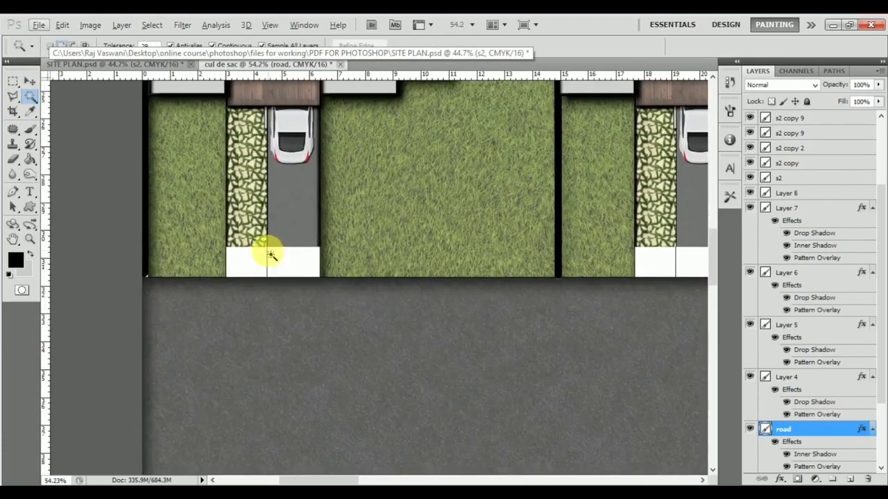
pyautogui.click(266, 268)
pyautogui.keyDown('shift'); pyautogui.click(277, 267); pyautogui.keyUp('shift')
pyautogui.scroll(-1, 214, 273)
pyautogui.hscroll(2, 188, 309)
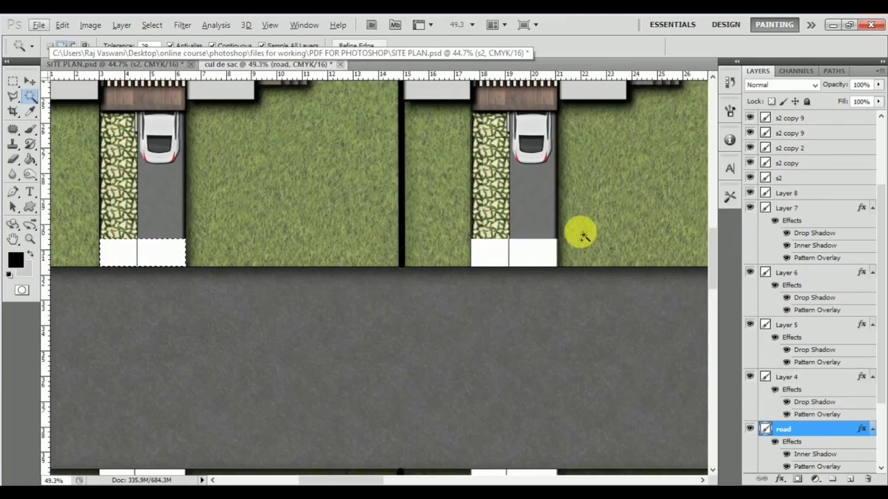
pyautogui.scroll(-3, 300, 275)
pyautogui.hscroll(3, 412, 301)
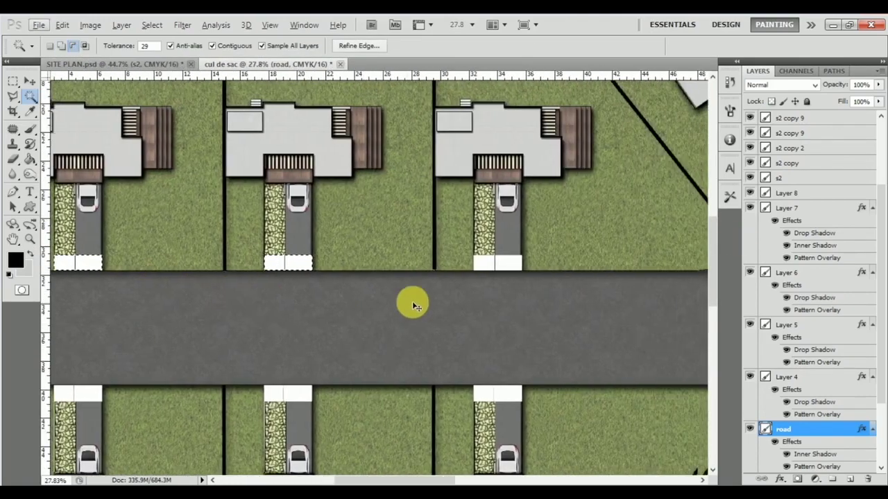
pyautogui.scroll(3, 491, 274)
pyautogui.keyDown('shift'); pyautogui.click(491, 273); pyautogui.keyUp('shift')
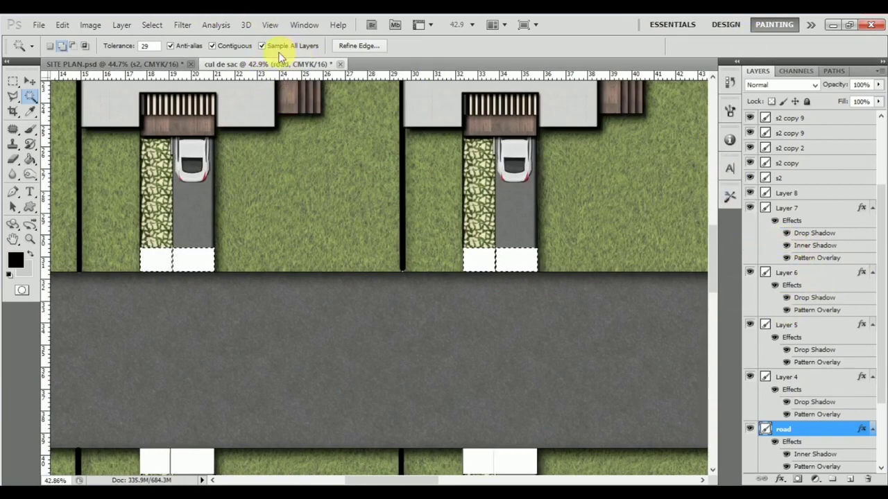
# - Add the white driveway ends of all three lower-row houses to the Magic Wand selection
pyautogui.scroll(-5, 325, 359)
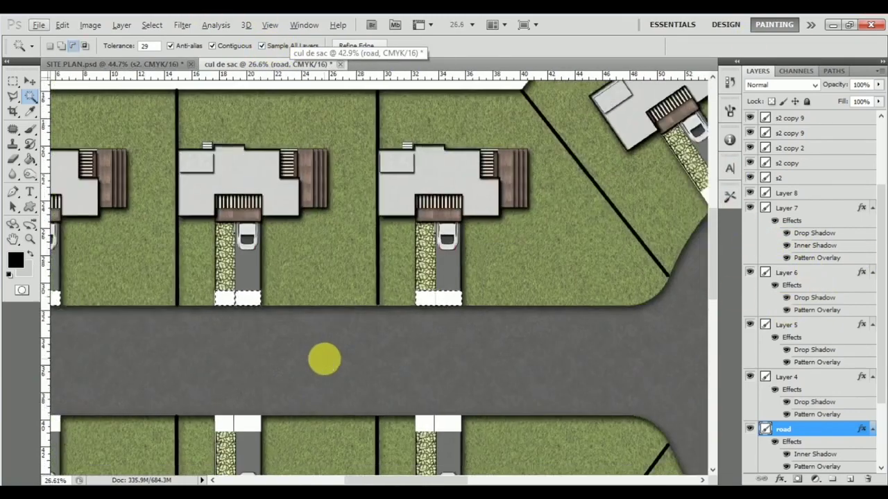
pyautogui.moveTo(377, 388); pyautogui.dragTo(335, 367)
pyautogui.moveTo(172, 366); pyautogui.dragTo(315, 366)
pyautogui.click(124, 405)
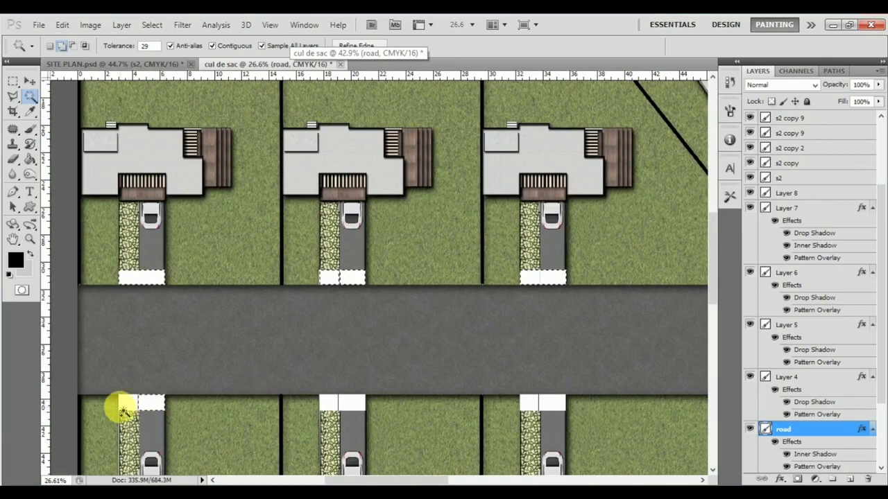
pyautogui.click(326, 407)
pyautogui.click(539, 403)
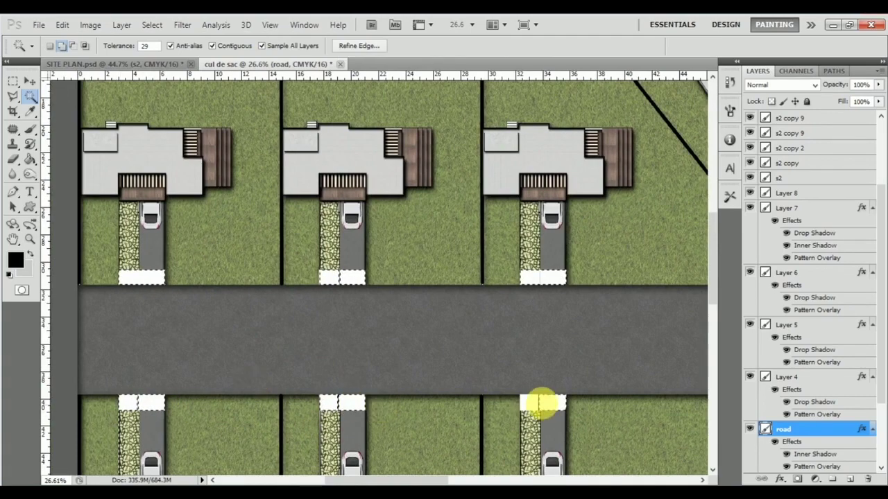
# - Add the white driveway ends of all houses around the circular road to the Magic Wand selection
pyautogui.hscroll(5, 353, 446)
pyautogui.scroll(6, 607, 125)
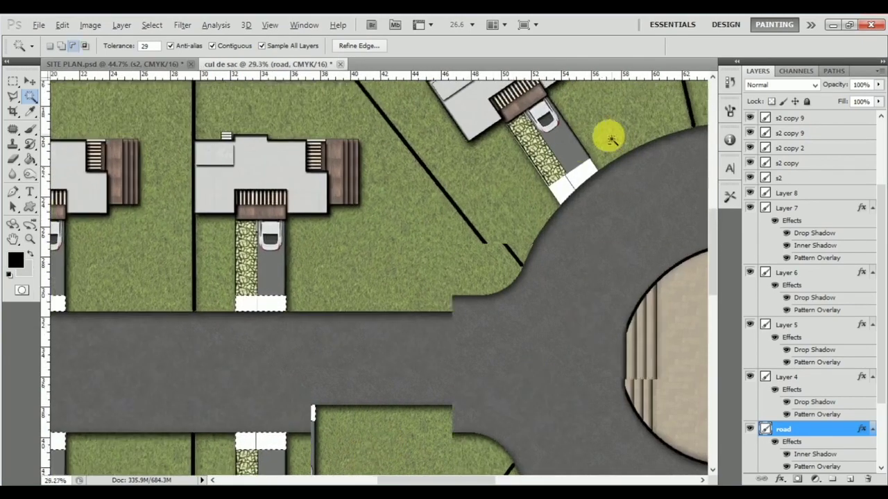
pyautogui.click(531, 235)
pyautogui.click(567, 206)
pyautogui.scroll(-3, 496, 215)
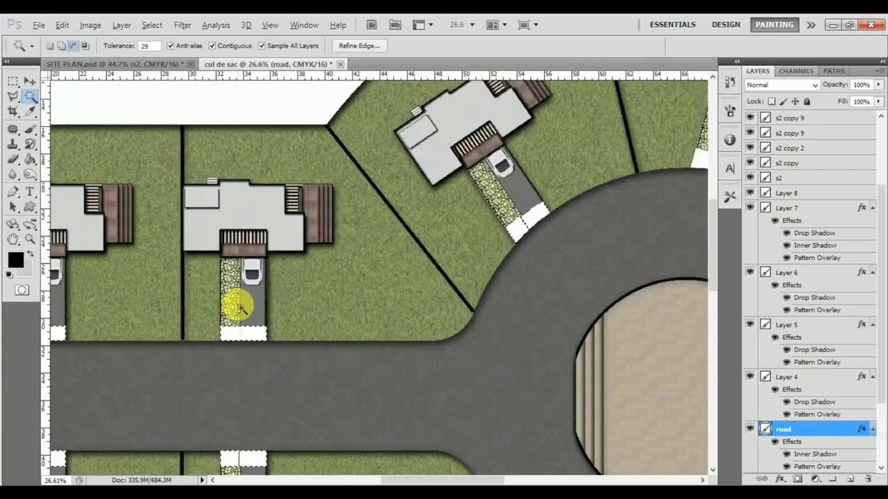
pyautogui.hscroll(5, 287, 287)
pyautogui.hscroll(5, 287, 258)
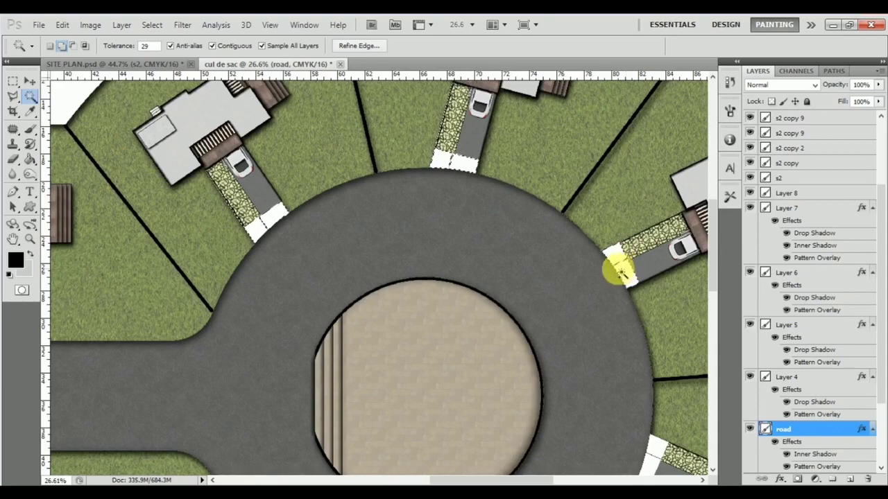
pyautogui.scroll(-6, 619, 272)
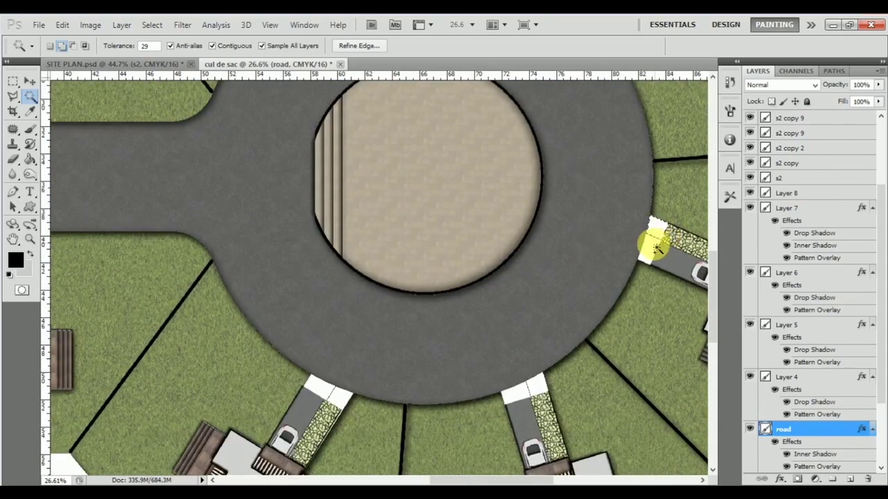
pyautogui.click(514, 395)
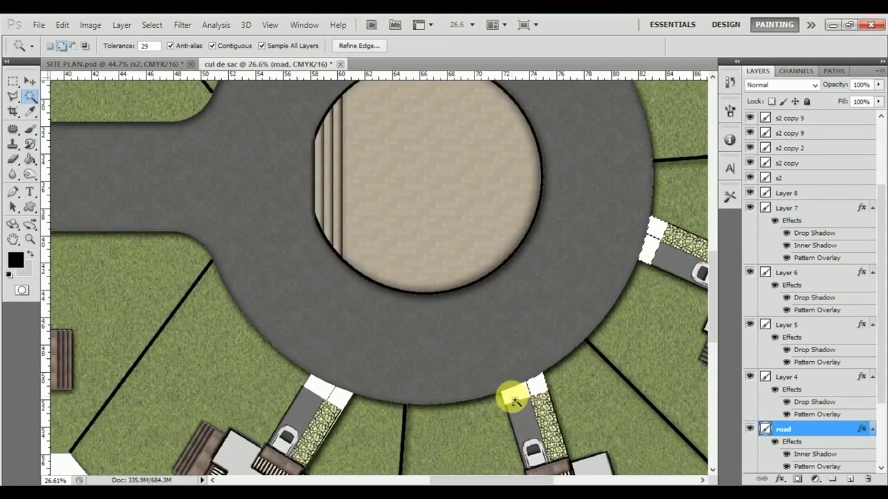
pyautogui.click(345, 404)
pyautogui.click(325, 386)
pyautogui.hscroll(-4, 339, 394)
pyautogui.scroll(2, 346, 391)
pyautogui.scroll(-2, 353, 385)
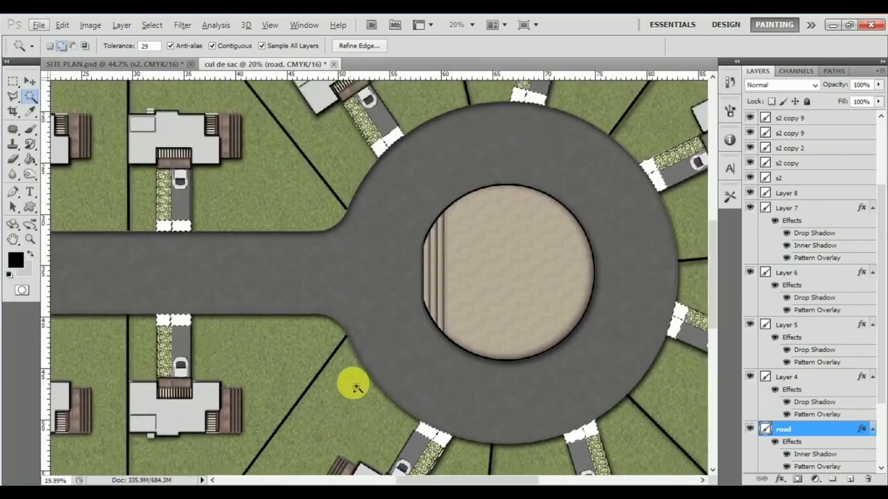
pyautogui.hscroll(-1, 370, 308)
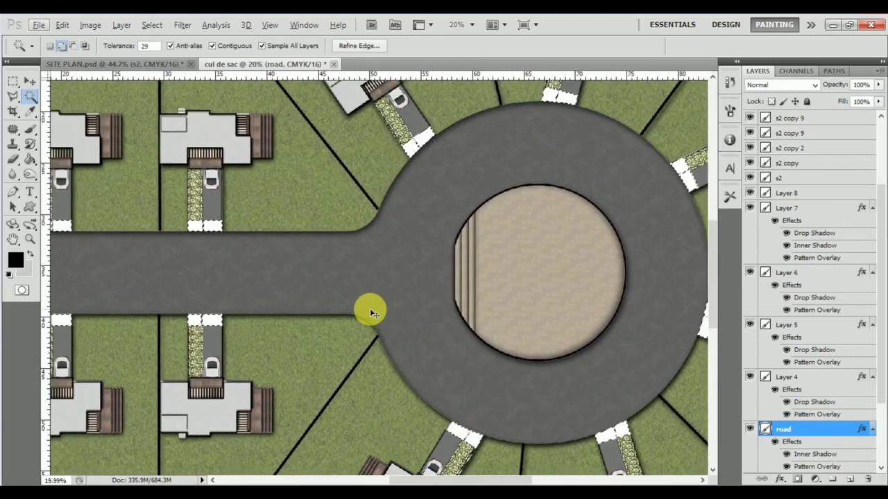
# - Fill the selected driveway ends on the road layer so they take the asphalt texture, and deselect
pyautogui.click(29, 82)
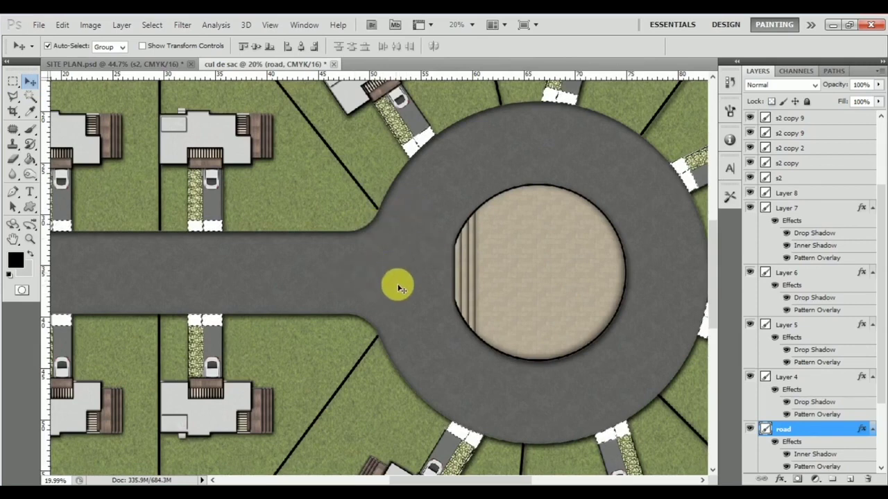
pyautogui.click(749, 430)
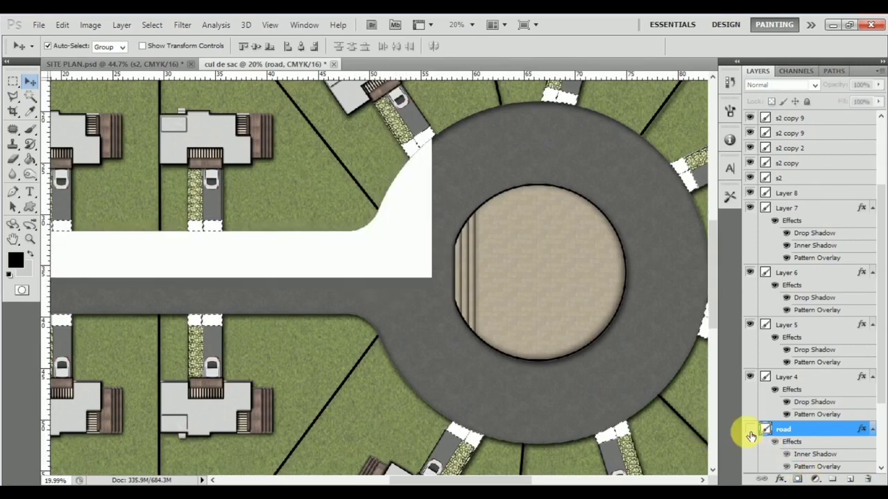
pyautogui.click(749, 430)
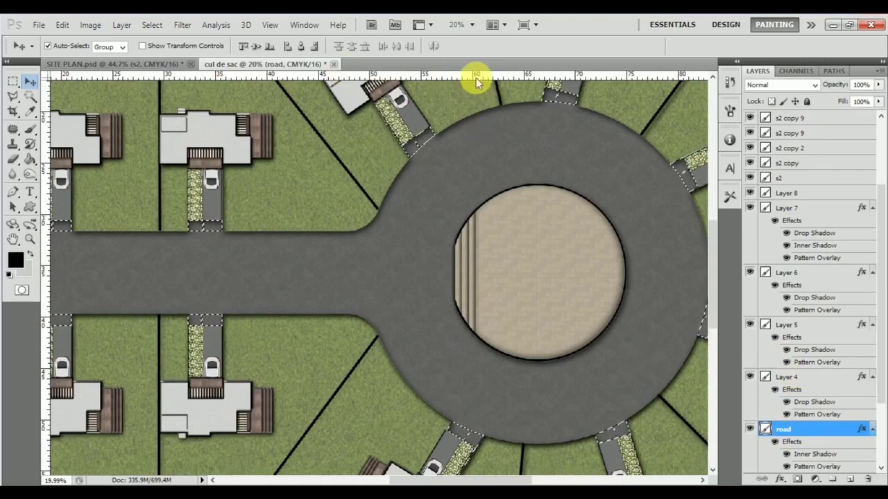
pyautogui.hotkey('ctrl', 'd')
# - Select a rectangle from the first upper driveway's end into the road and invert the outline colours inside it on the MAIN layer
pyautogui.scroll(-3, 483, 323)
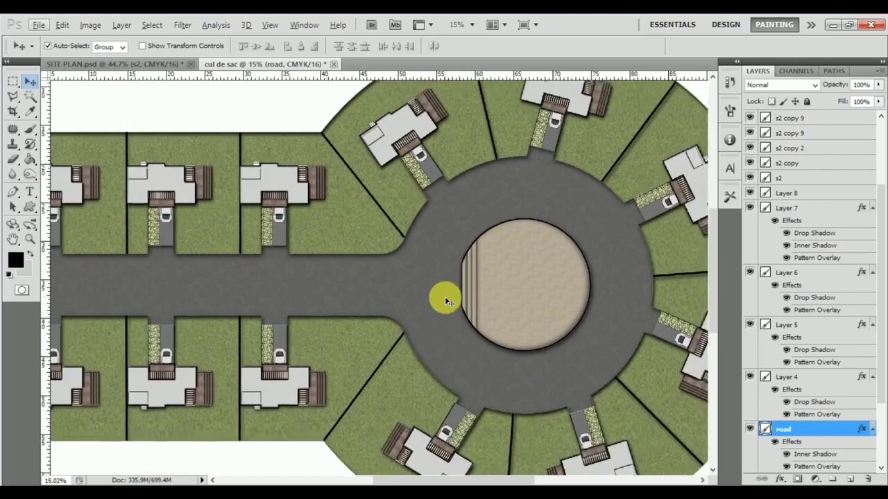
pyautogui.scroll(-2, 447, 302)
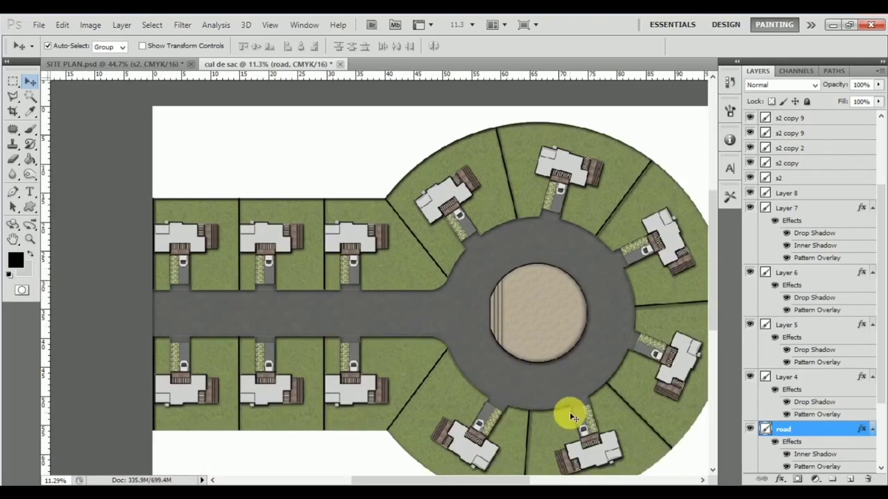
pyautogui.scroll(2, 426, 288)
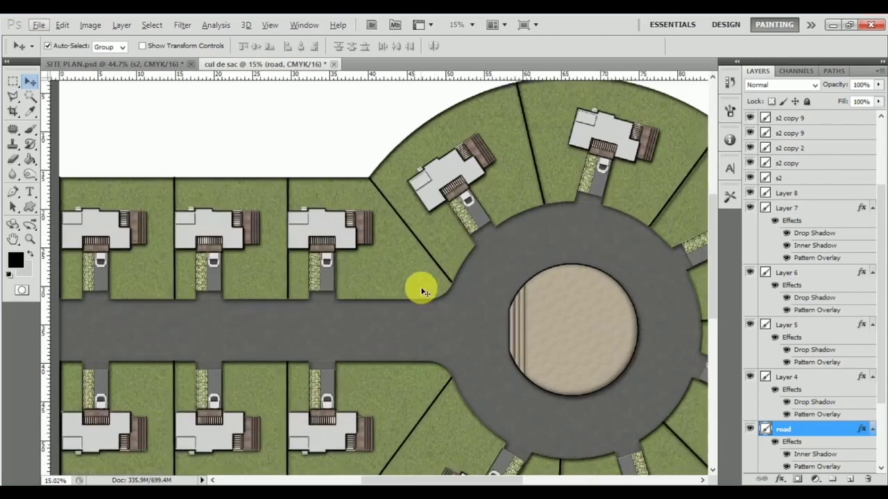
pyautogui.scroll(4, 425, 292)
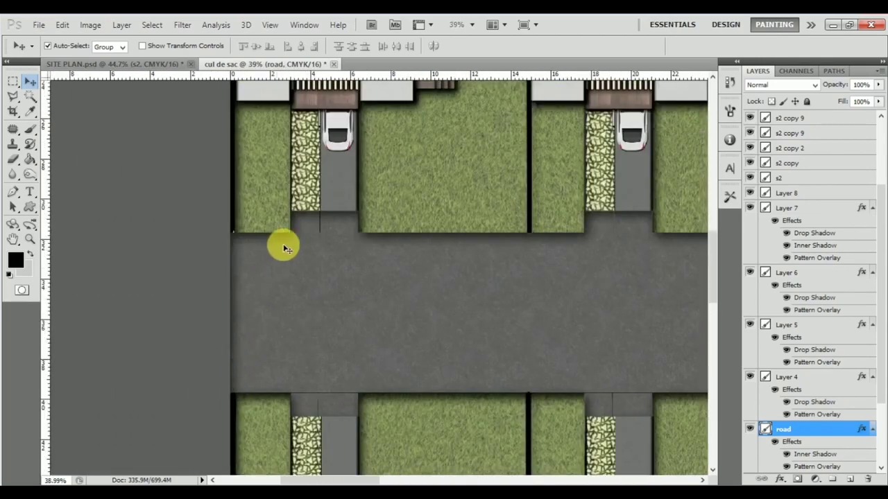
pyautogui.scroll(3, 286, 249)
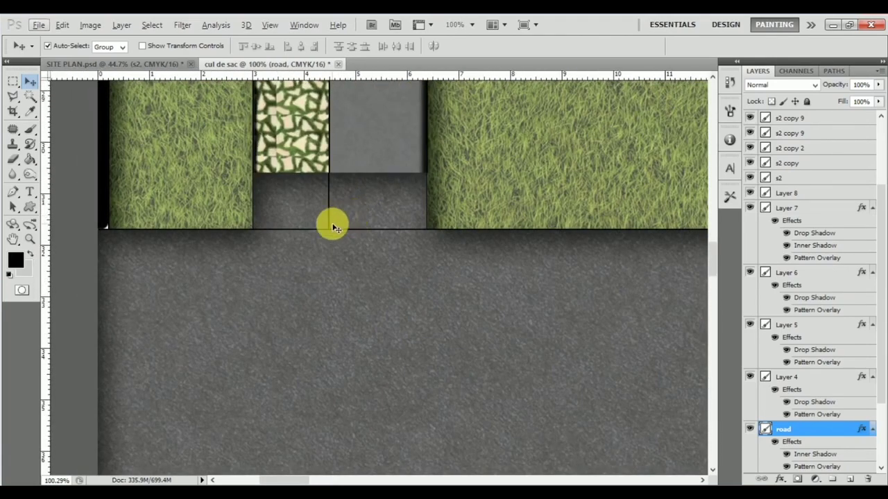
pyautogui.scroll(-3, 763, 336)
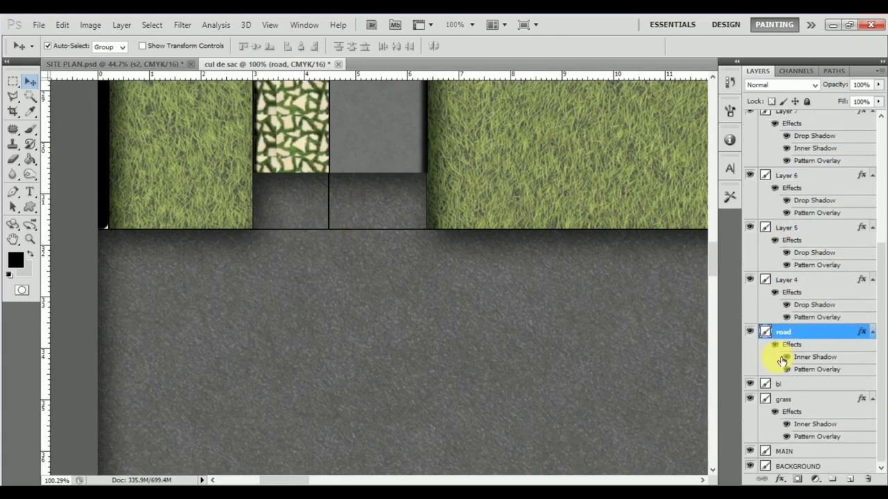
pyautogui.click(818, 452)
pyautogui.click(14, 82)
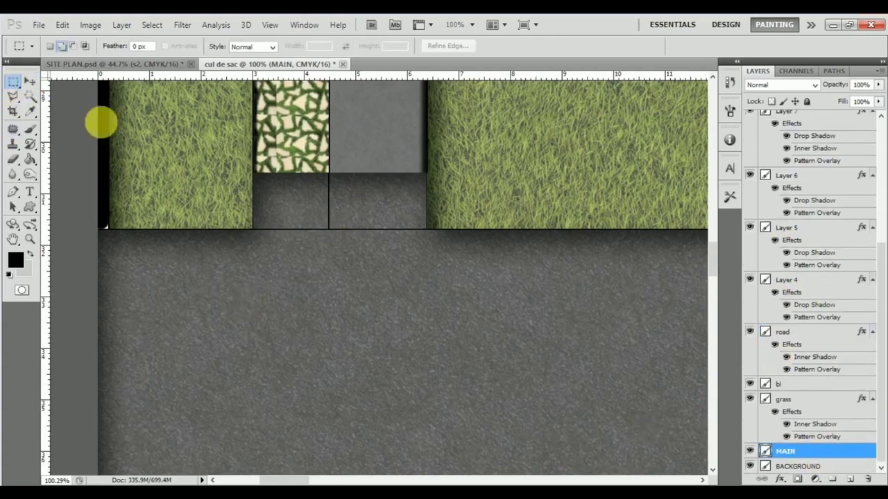
pyautogui.scroll(2, 306, 177)
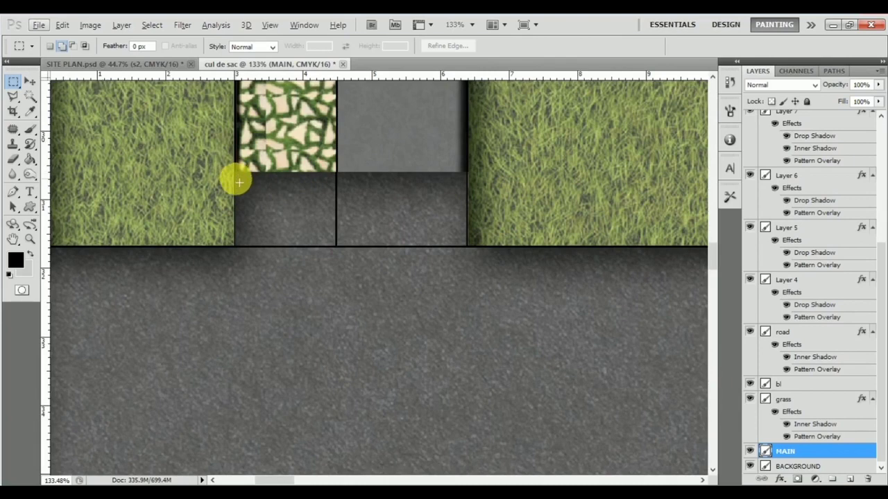
pyautogui.moveTo(235, 173); pyautogui.dragTo(466, 327)
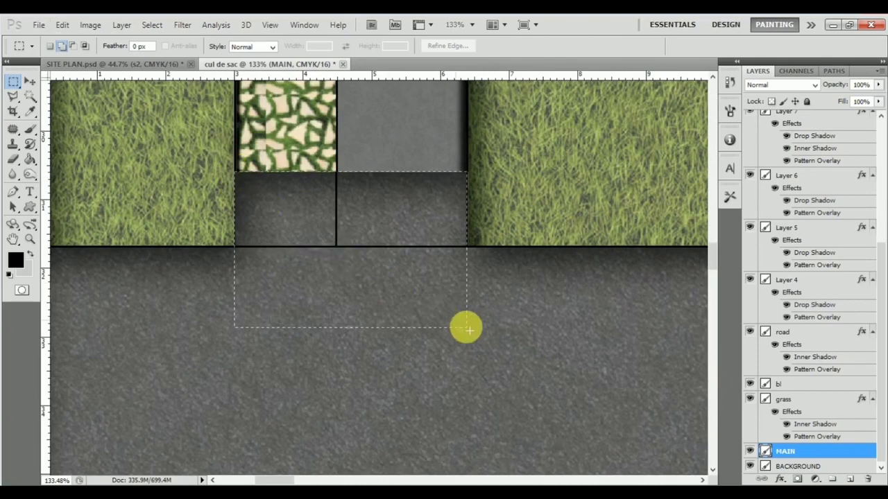
pyautogui.hotkey('ctrl', 'i')
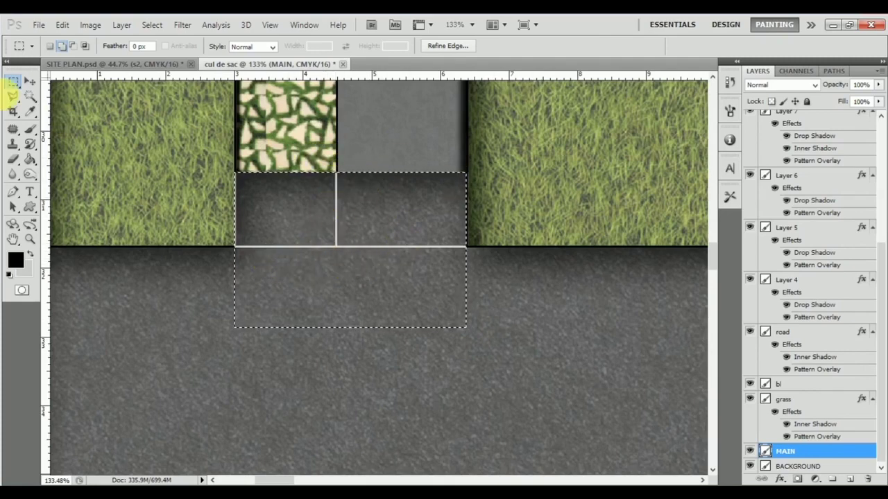
# - Fill the rectangular selection on the road layer to cover the outlines at the first upper driveway's end, and deselect
pyautogui.click(30, 82)
pyautogui.click(379, 427)
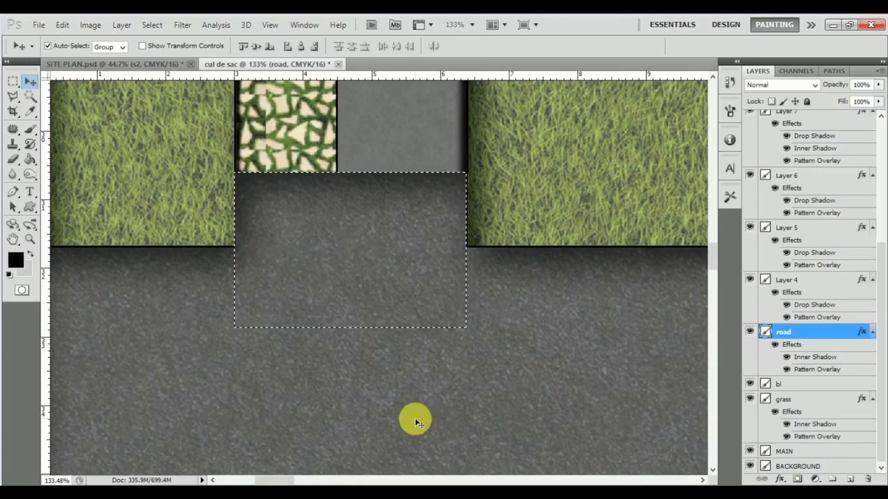
pyautogui.scroll(-1, 336, 276)
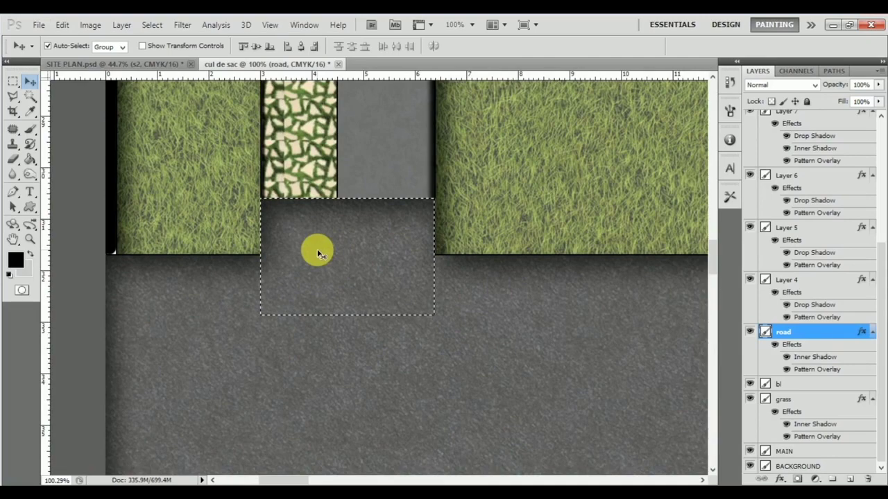
pyautogui.scroll(-3, 317, 253)
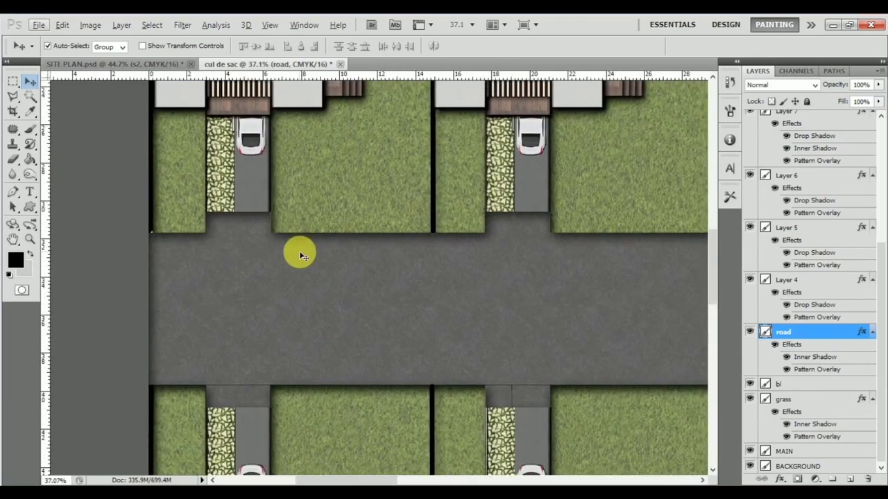
# - Select a rectangle from the second upper driveway's end into the road and invert the outline colours inside it on the MAIN layer
pyautogui.hscroll(1, 303, 256)
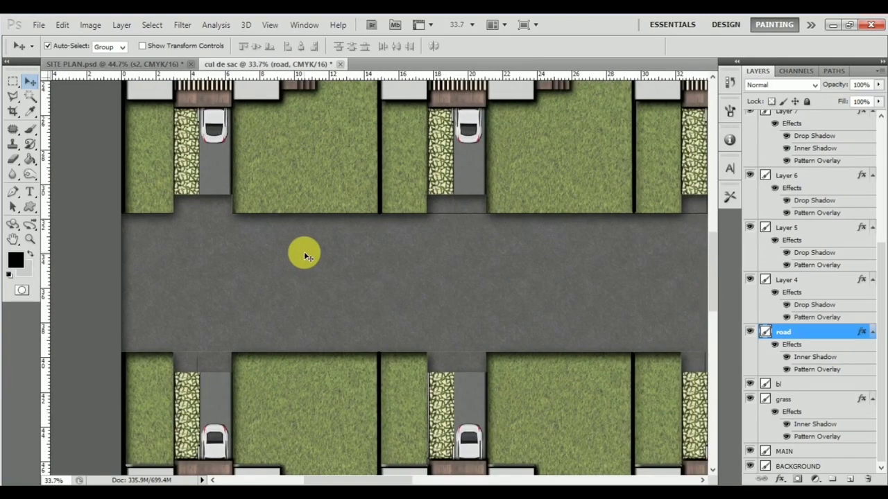
pyautogui.scroll(-1, 349, 275)
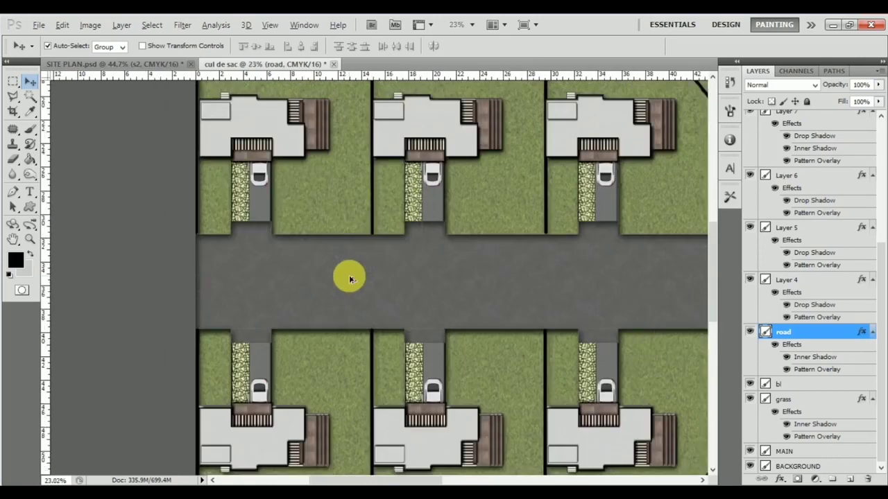
pyautogui.scroll(3, 339, 295)
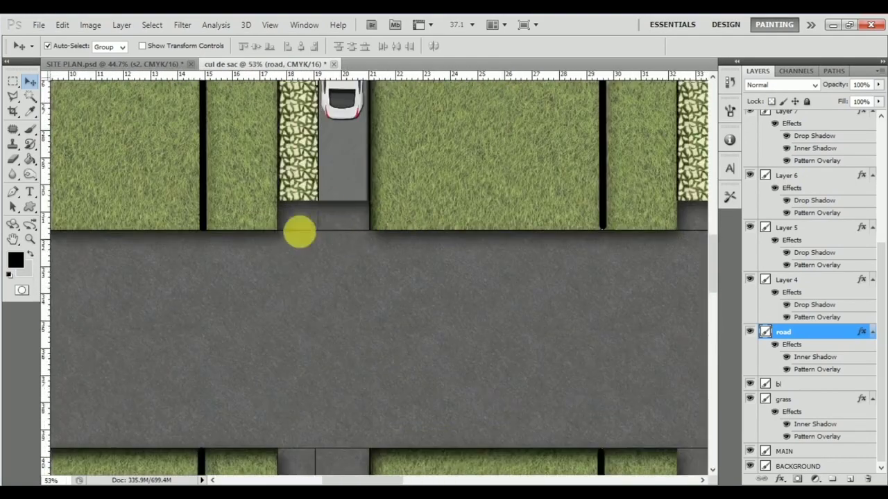
pyautogui.scroll(1, 317, 228)
pyautogui.scroll(-3, 325, 230)
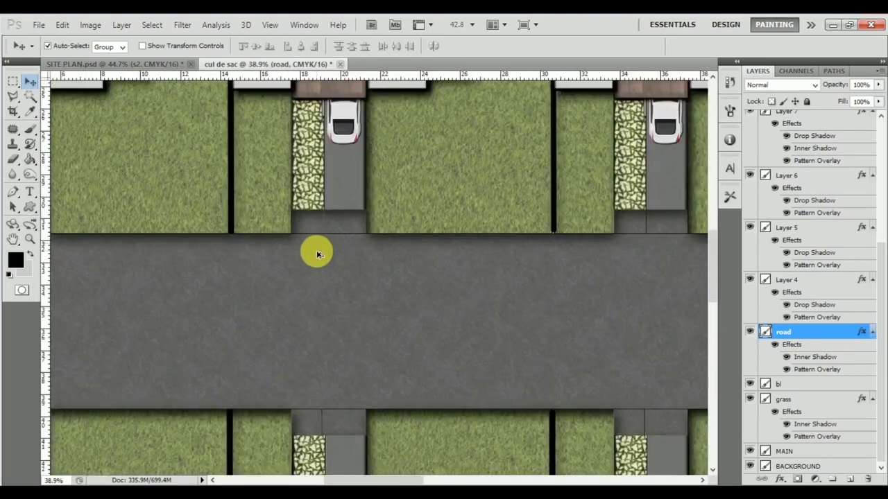
pyautogui.scroll(3, 275, 293)
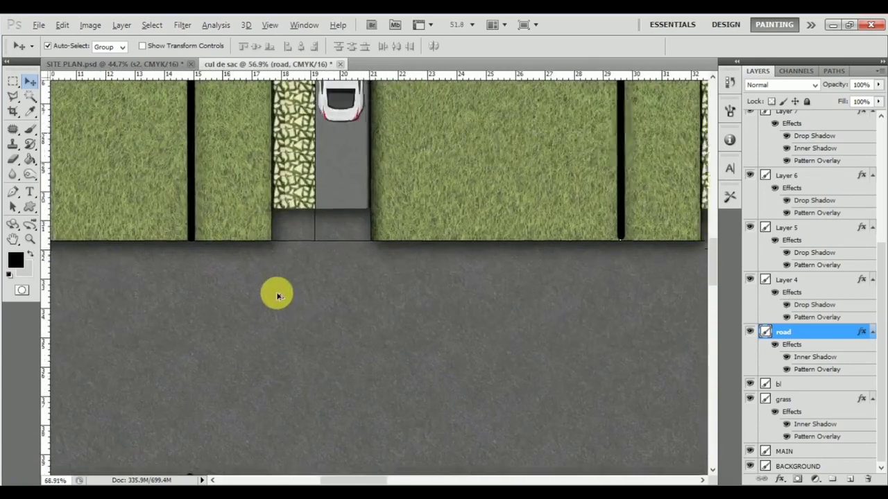
pyautogui.scroll(3, 319, 235)
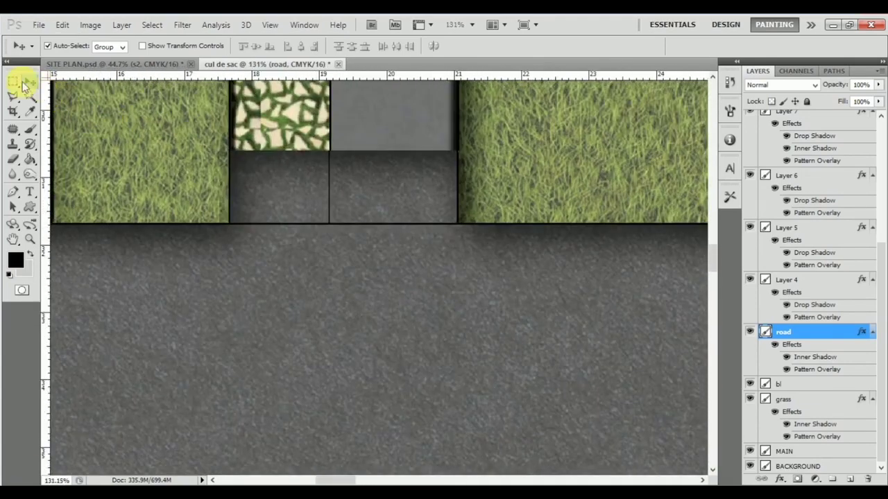
pyautogui.click(19, 83)
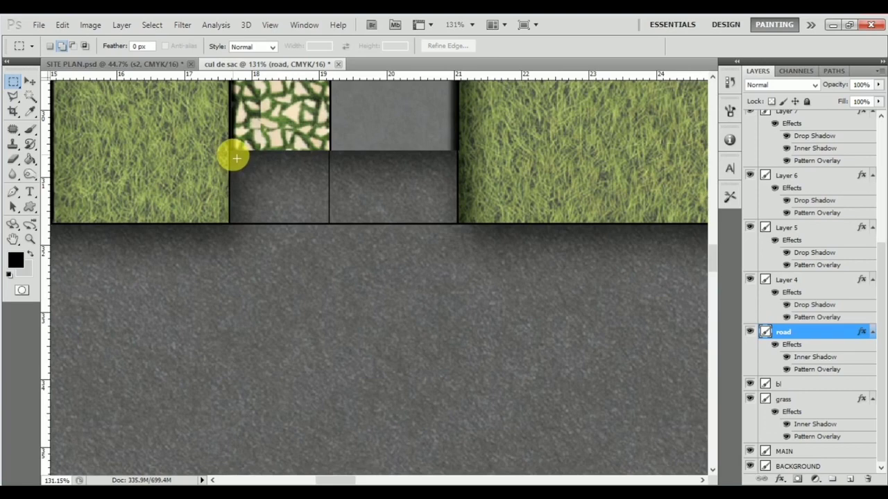
pyautogui.moveTo(339, 215); pyautogui.dragTo(440, 321)
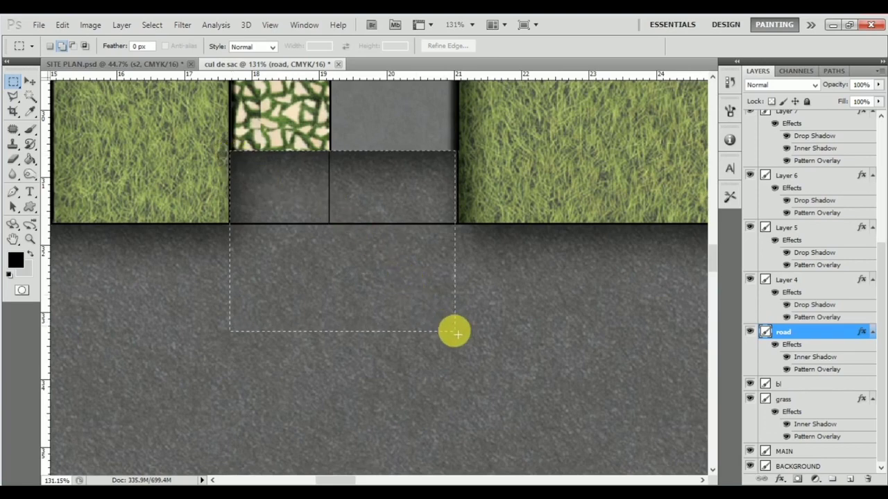
pyautogui.moveTo(464, 336); pyautogui.dragTo(463, 335)
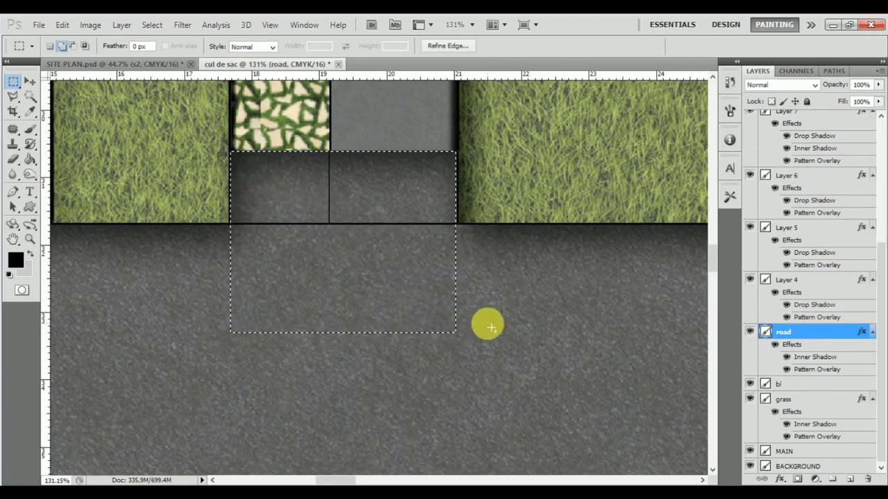
pyautogui.click(824, 453)
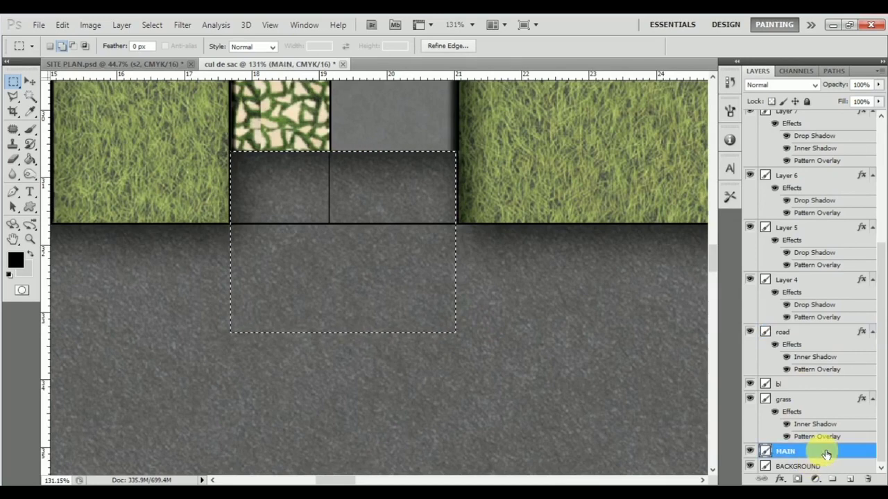
# - Fill the rectangular selection on the road layer to cover the outlines at the second upper driveway's end, and deselect
pyautogui.click(837, 333)
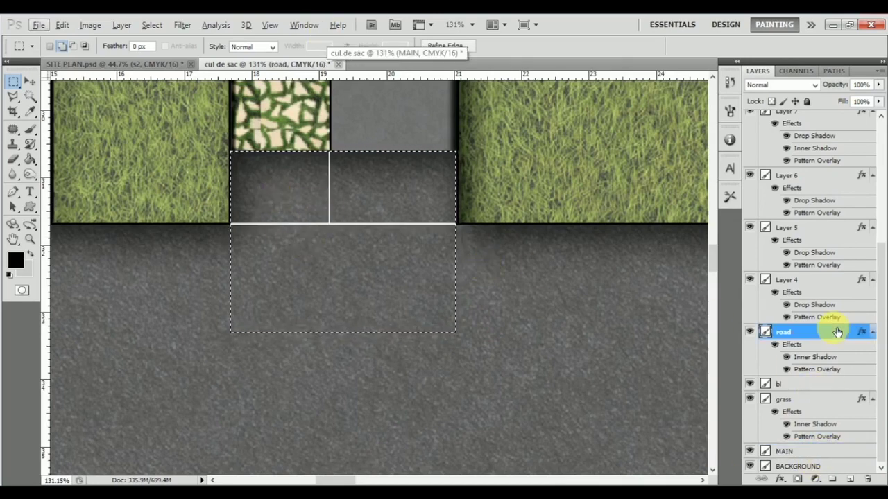
pyautogui.press('Delete')
pyautogui.hotkey('ctrl', 'z')
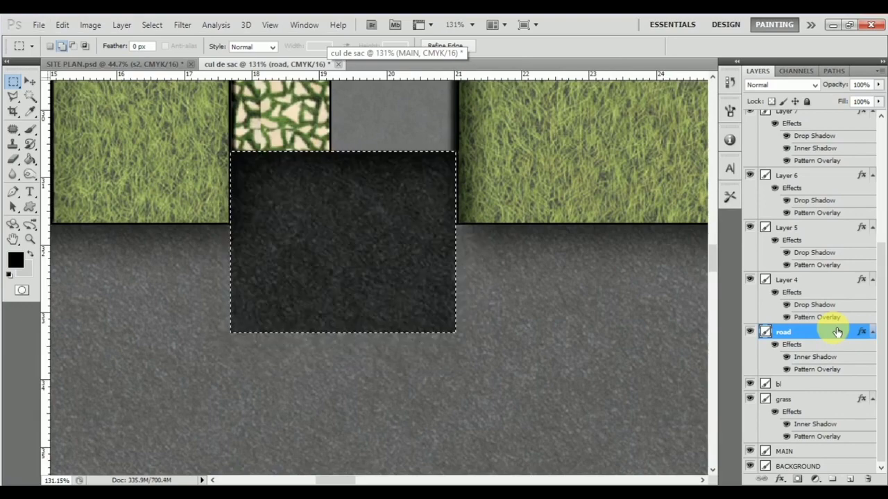
pyautogui.hotkey('ctrl', 'd')
# - Examine the driveway ends along the straight road and around the circular road across the whole plan
pyautogui.scroll(-5, 414, 160)
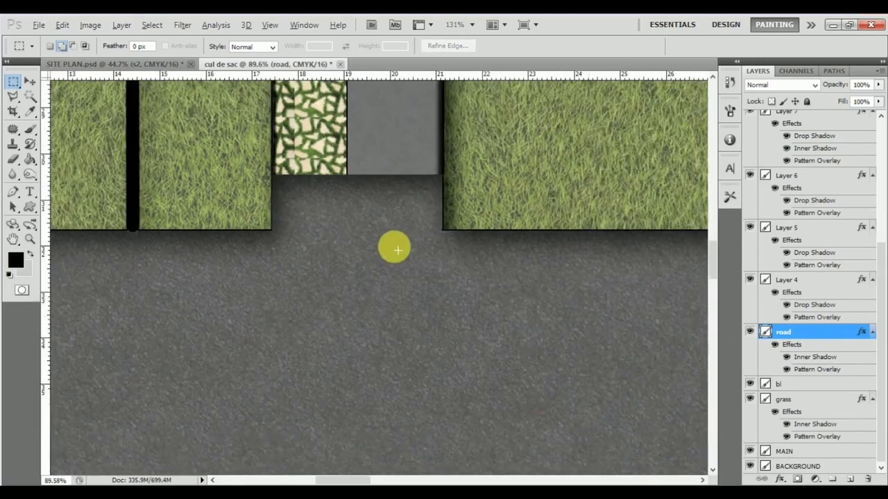
pyautogui.scroll(-4, 393, 288)
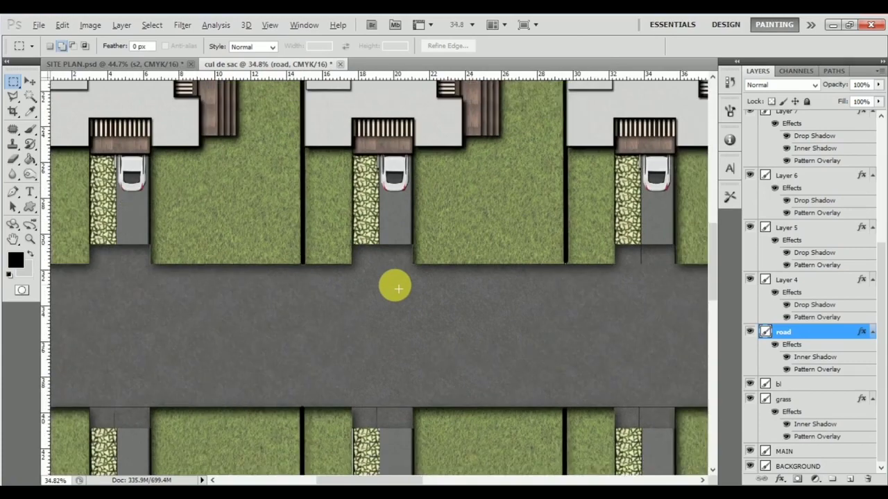
pyautogui.scroll(-2, 390, 291)
pyautogui.hscroll(3, 383, 317)
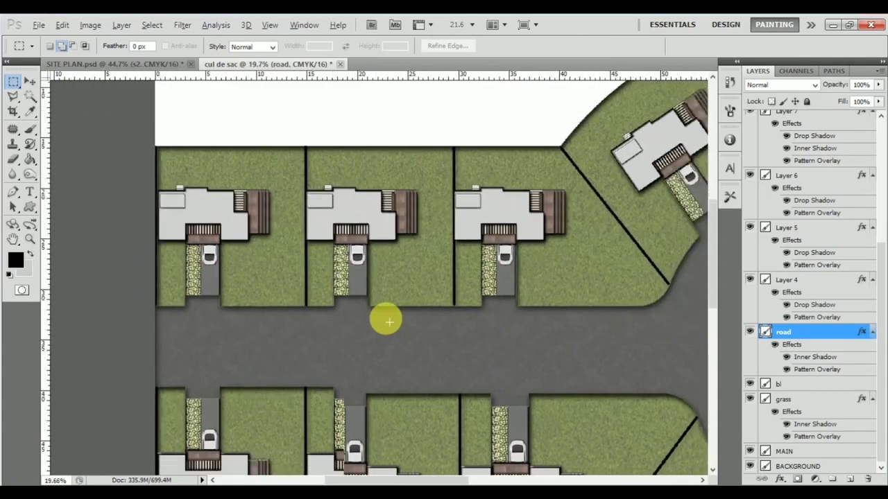
pyautogui.hscroll(3, 462, 357)
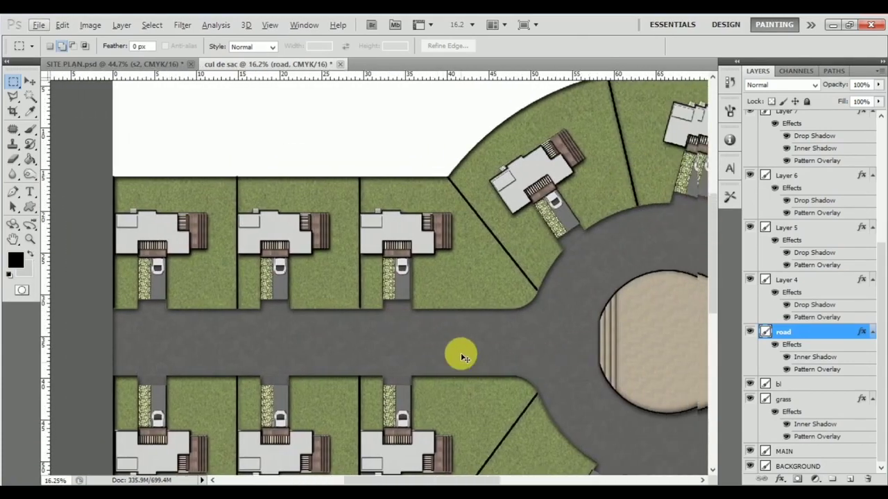
pyautogui.scroll(-2, 375, 339)
pyautogui.scroll(-1, 351, 318)
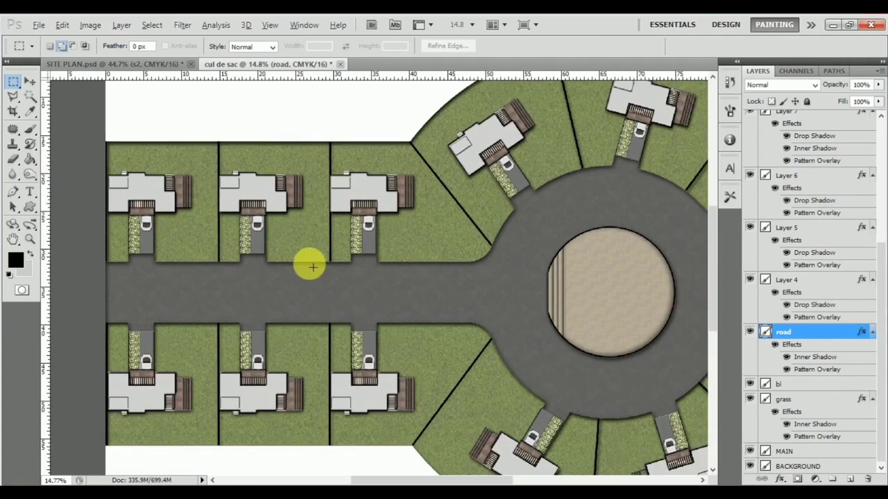
pyautogui.scroll(-1, 308, 265)
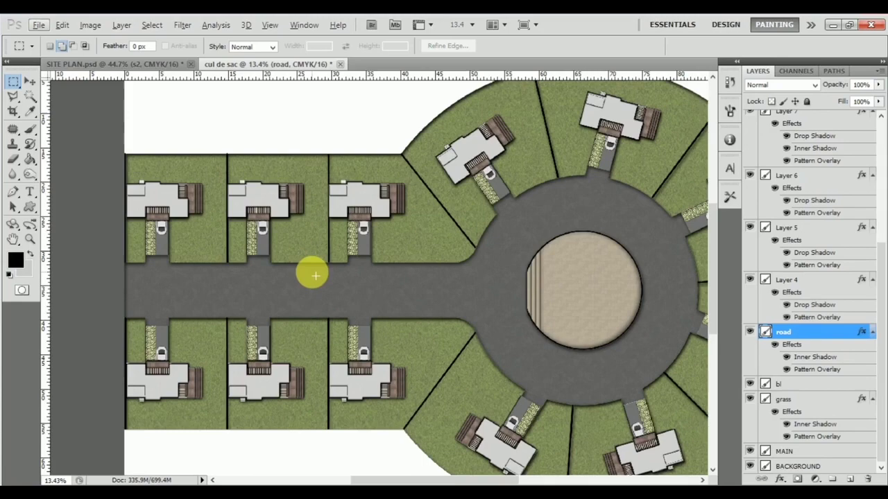
# - Open the image tree 3.jpg from the MATERIALS folder inside the files for working folder
pyautogui.click(40, 26)
pyautogui.click(57, 49)
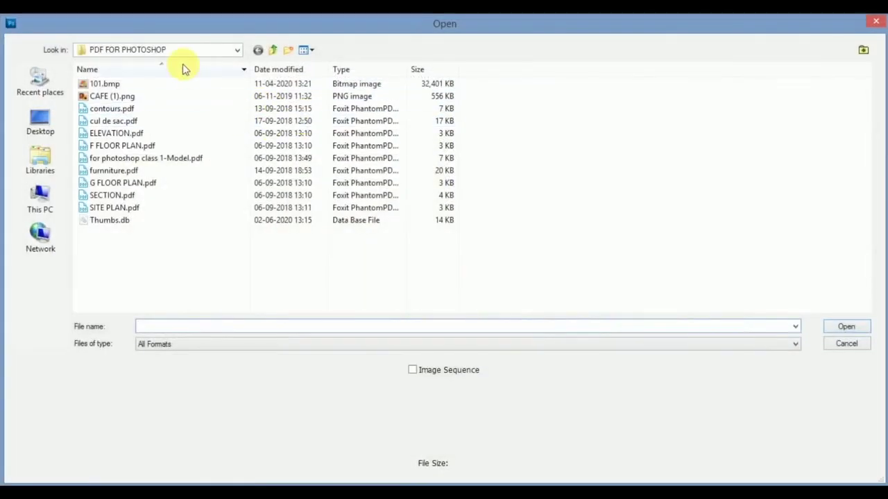
pyautogui.click(191, 49)
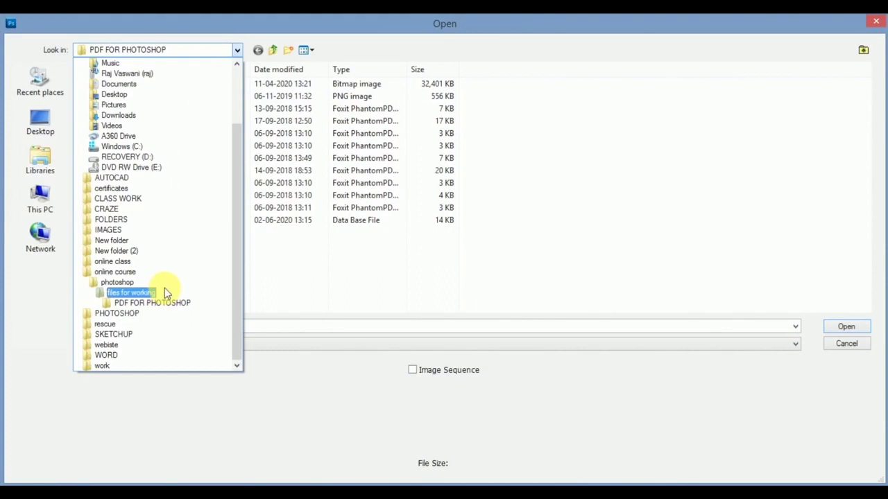
pyautogui.click(167, 283)
pyautogui.doubleClick(198, 85)
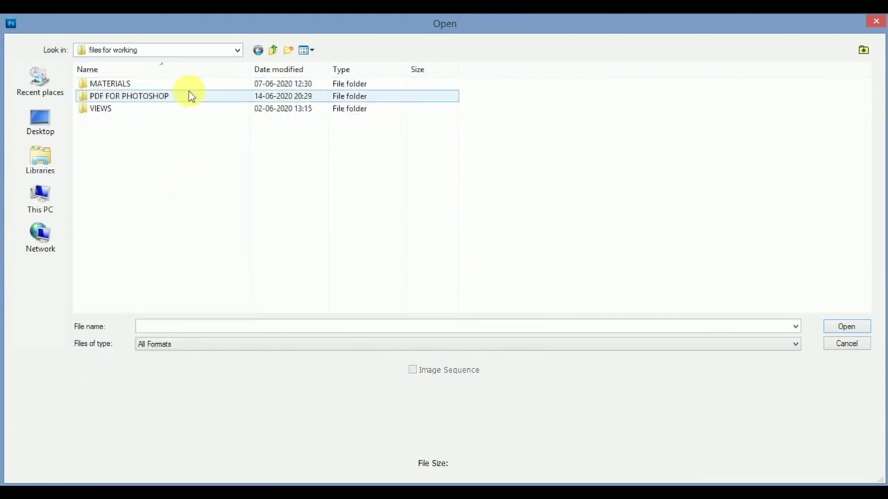
pyautogui.doubleClick(206, 84)
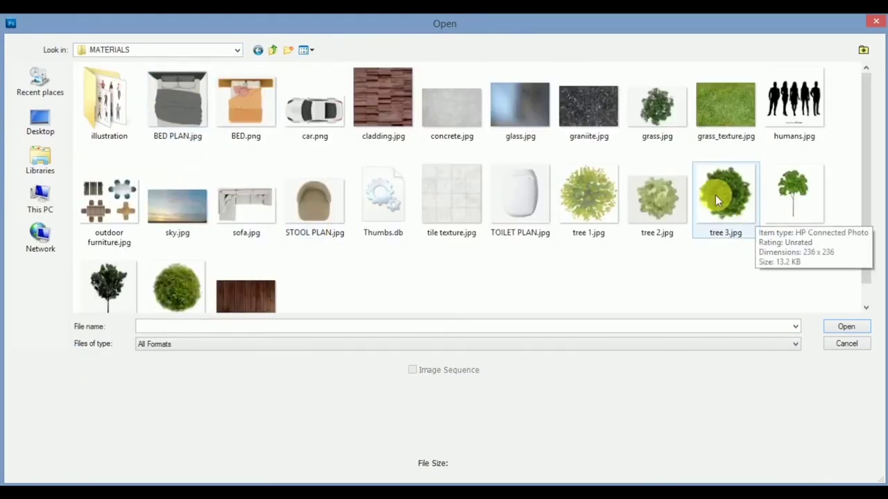
pyautogui.click(715, 195)
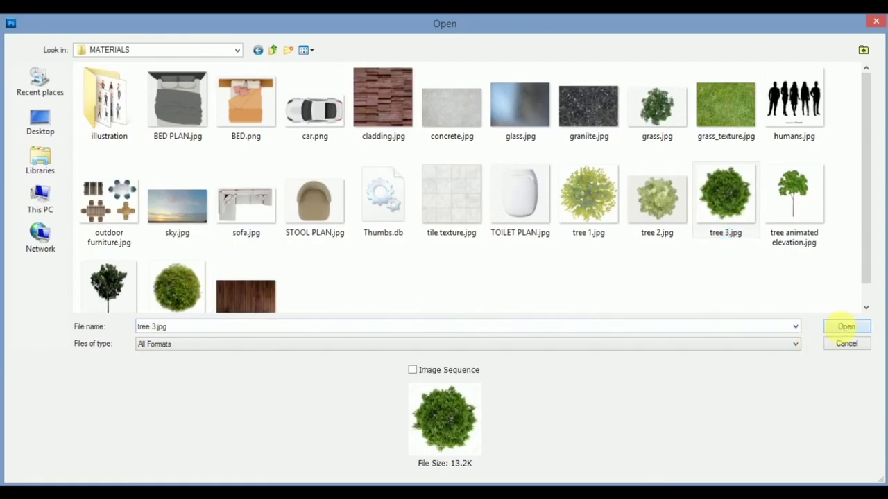
pyautogui.click(846, 326)
# - Convert the tree image's background to a normal layer, delete its white surroundings with the Magic Wand, and deselect
pyautogui.doubleClick(853, 118)
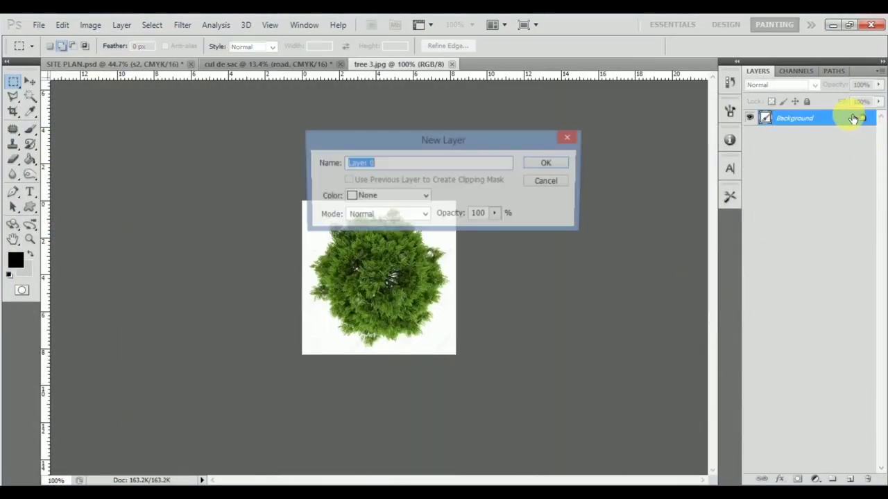
pyautogui.click(548, 164)
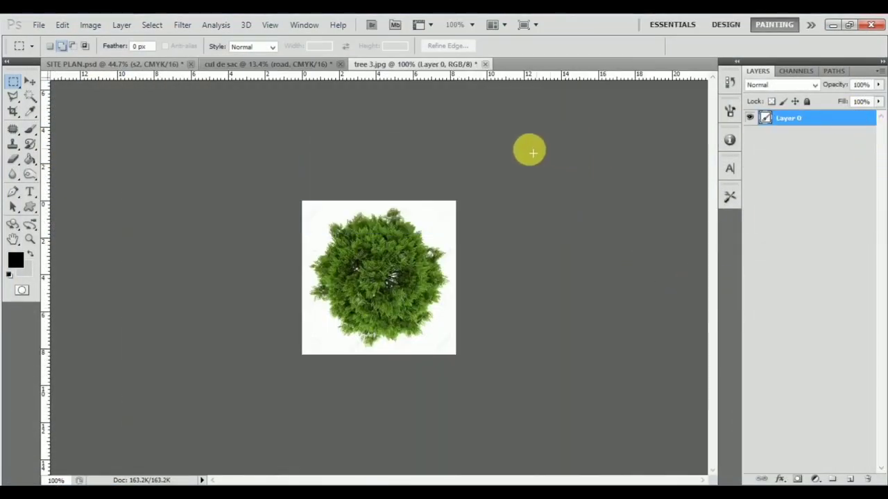
pyautogui.press('w')
pyautogui.click(430, 242)
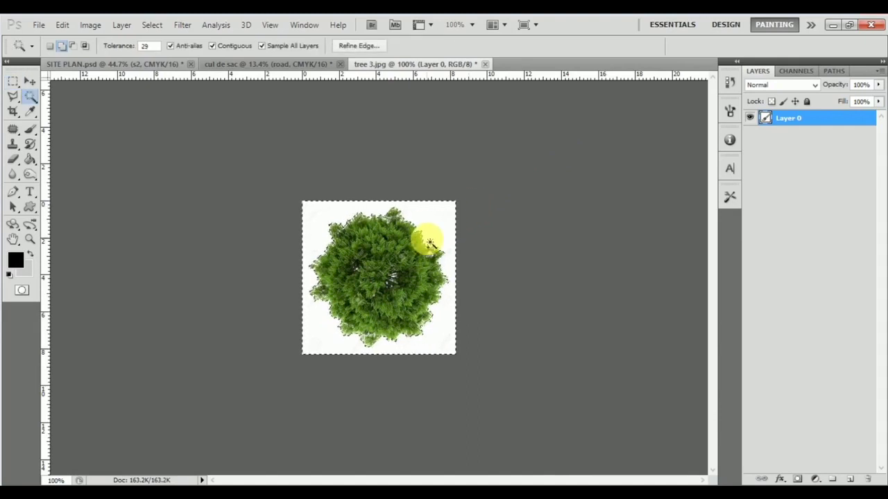
pyautogui.press('Delete')
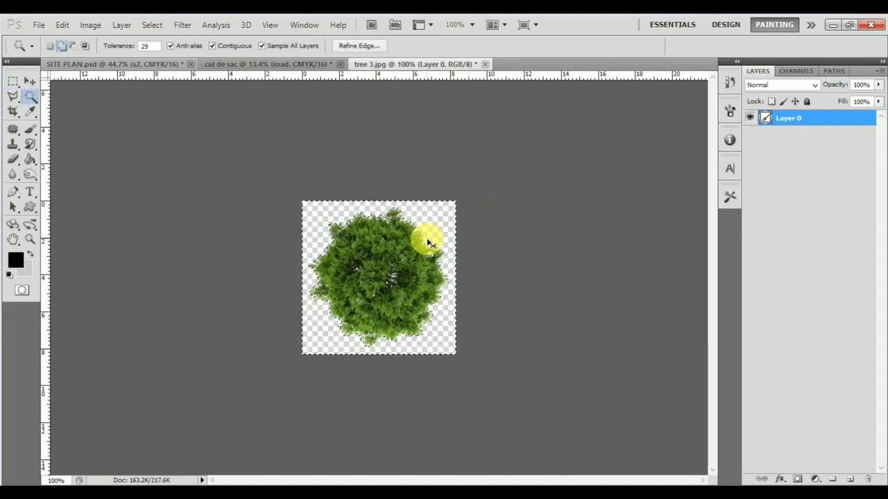
pyautogui.hotkey('ctrl', 'd')
# - Bring the cut-out tree into the cul de sac plan and place it at the road end of the first two upper plots' boundary
pyautogui.press('v')
pyautogui.moveTo(412, 280); pyautogui.dragTo(360, 220)
pyautogui.moveTo(197, 258); pyautogui.dragTo(197, 258)
pyautogui.click(410, 206)
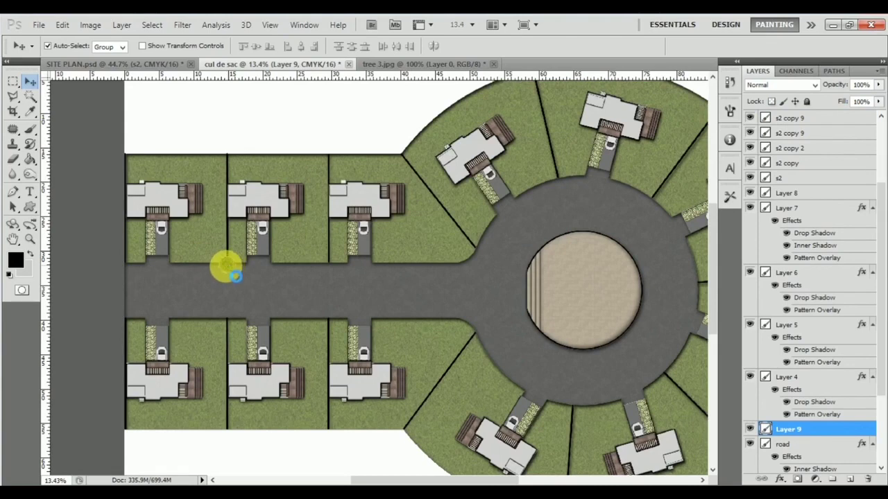
# - Copy the tree to the remaining plot boundary ends along both sides of the straight road, including the two corners at the circle
pyautogui.moveTo(230, 266); pyautogui.dragTo(329, 318)
pyautogui.moveTo(232, 333); pyautogui.dragTo(489, 258)
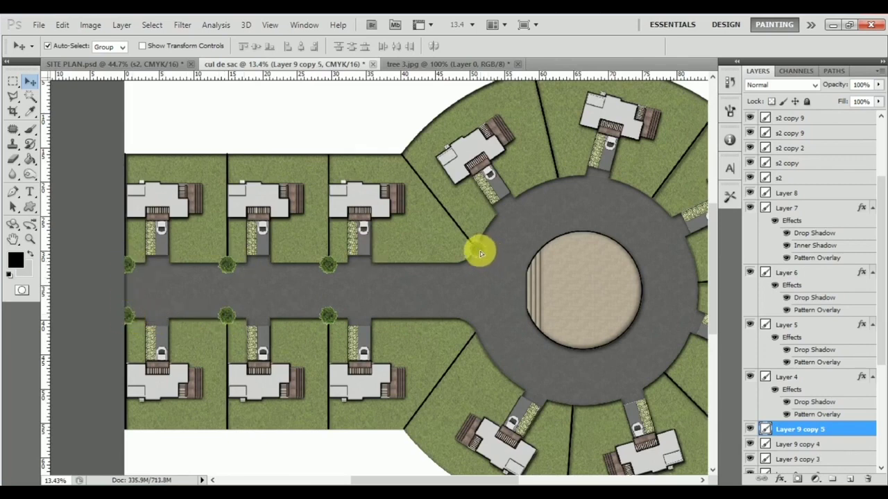
pyautogui.moveTo(481, 289); pyautogui.dragTo(474, 327)
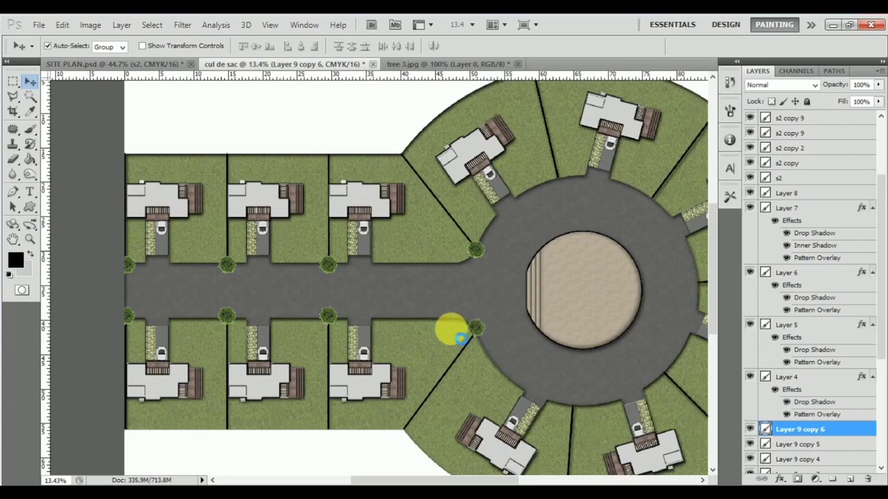
# - Copy the tree to the road end of each plot boundary around the circular road
pyautogui.hscroll(2, 451, 340)
pyautogui.hscroll(2, 381, 303)
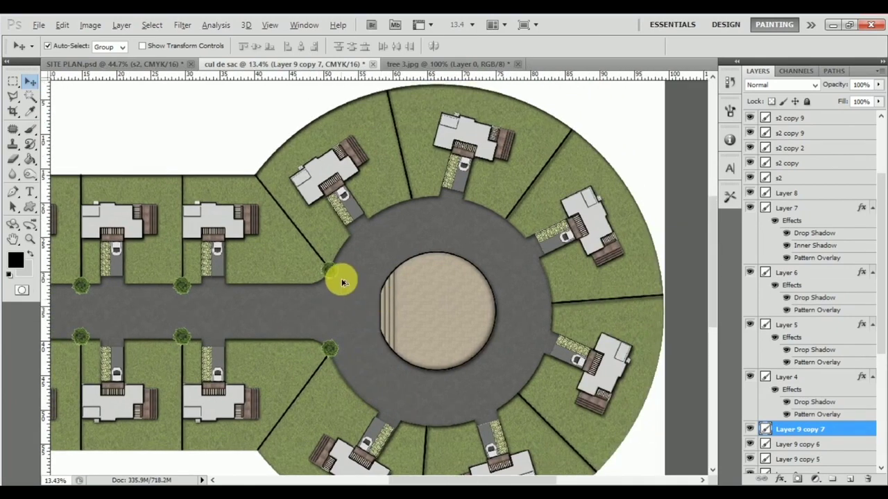
pyautogui.moveTo(339, 276); pyautogui.dragTo(411, 205)
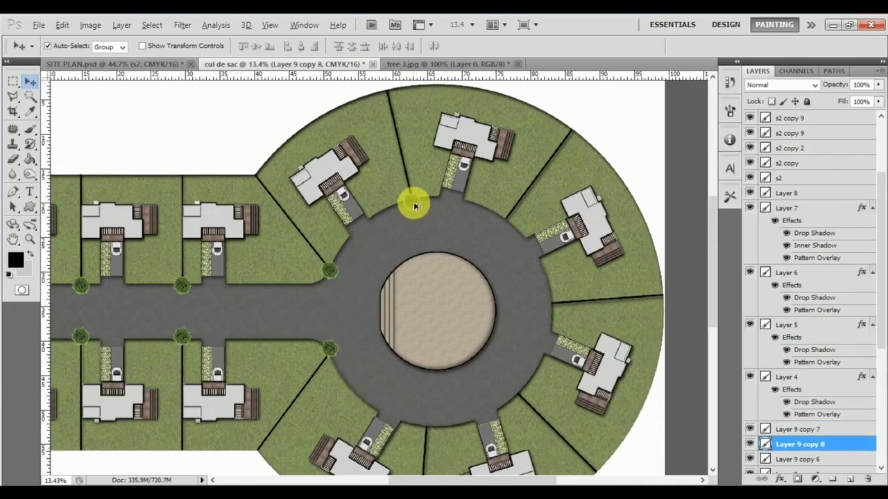
pyautogui.moveTo(506, 221); pyautogui.dragTo(550, 303)
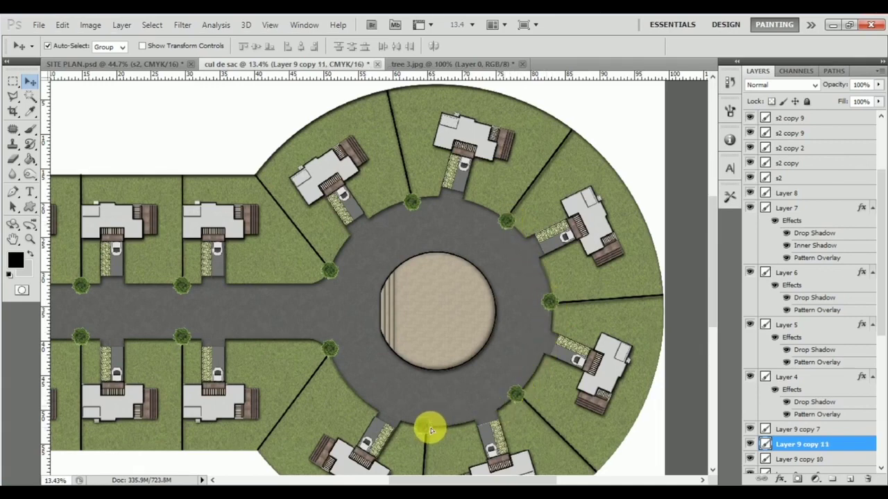
# - Copy a tree onto the central paved circle, move its layer to the top of the stack, and add another copy beside it
pyautogui.moveTo(430, 428); pyautogui.dragTo(458, 328)
pyautogui.moveTo(838, 444); pyautogui.dragTo(827, 119)
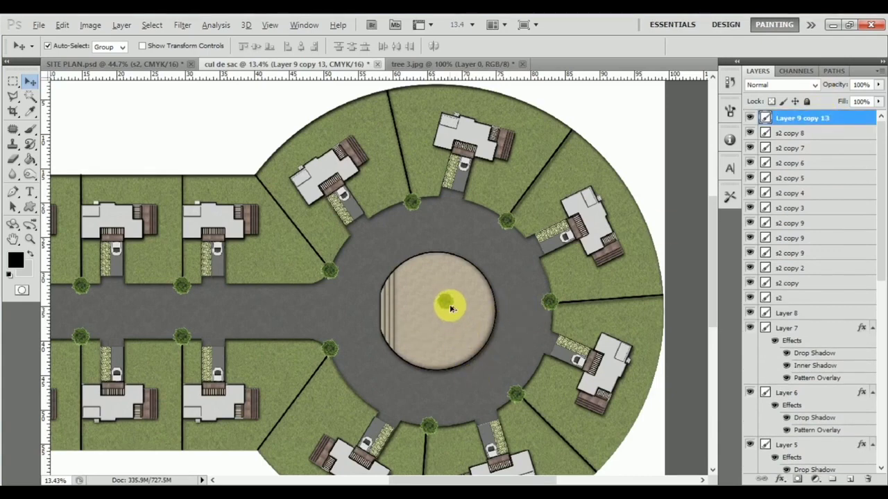
pyautogui.moveTo(443, 319); pyautogui.dragTo(447, 312)
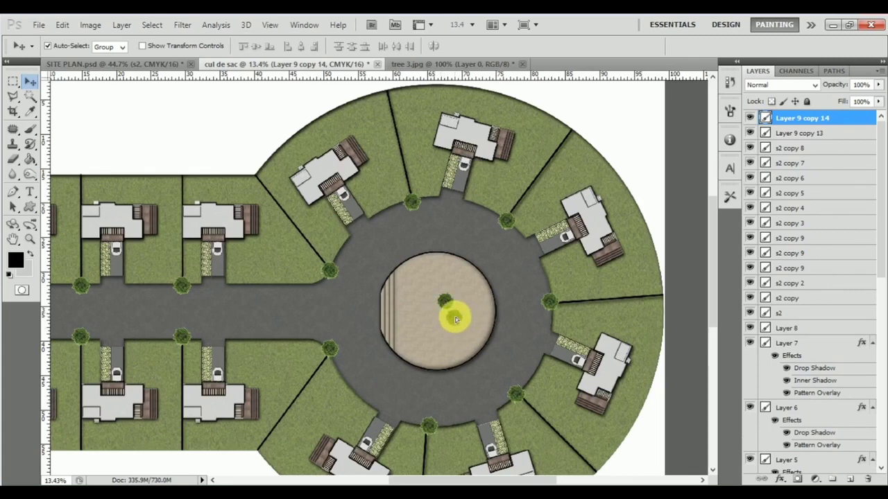
# - Add a third tree copy to the cluster on the central circle and merge the cluster's three layers with Layer 9 copy 7
pyautogui.moveTo(449, 318); pyautogui.dragTo(442, 314)
pyautogui.scroll(-1, 423, 333)
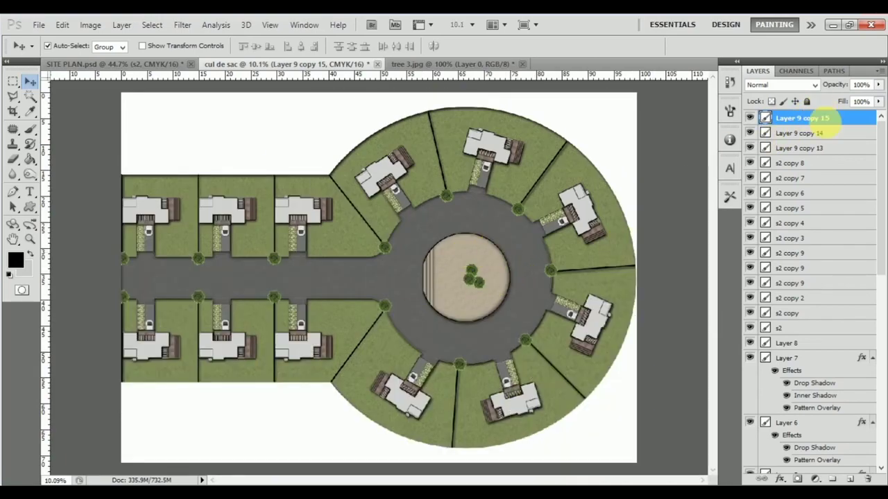
pyautogui.keyDown('shift'); pyautogui.click(837, 148); pyautogui.keyUp('shift')
pyautogui.scroll(-10, 774, 254)
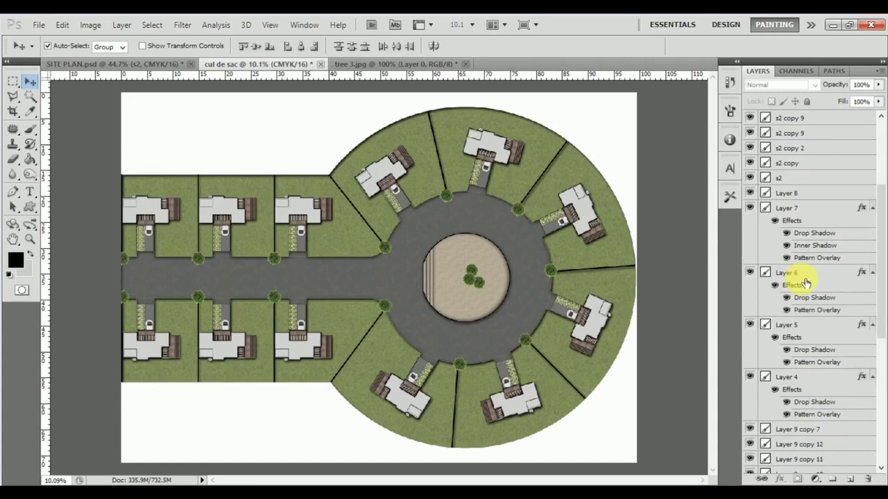
pyautogui.click(860, 279)
pyautogui.scroll(-1, 842, 368)
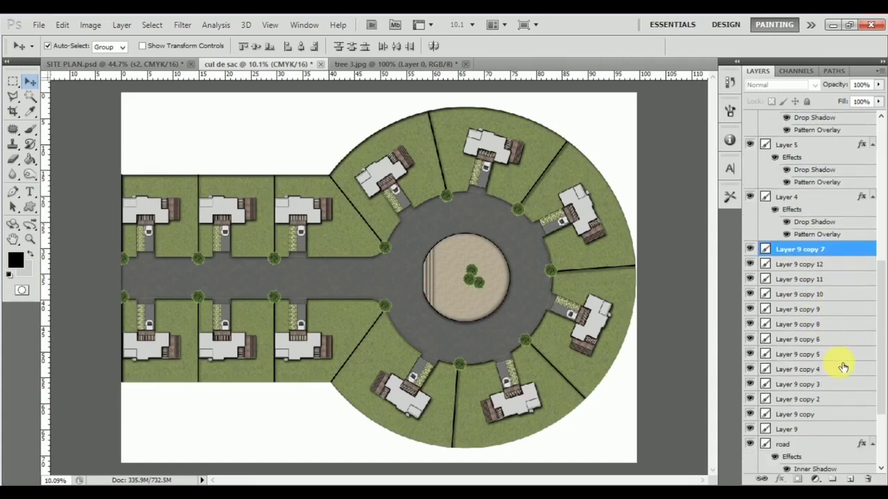
pyautogui.rightClick(838, 254)
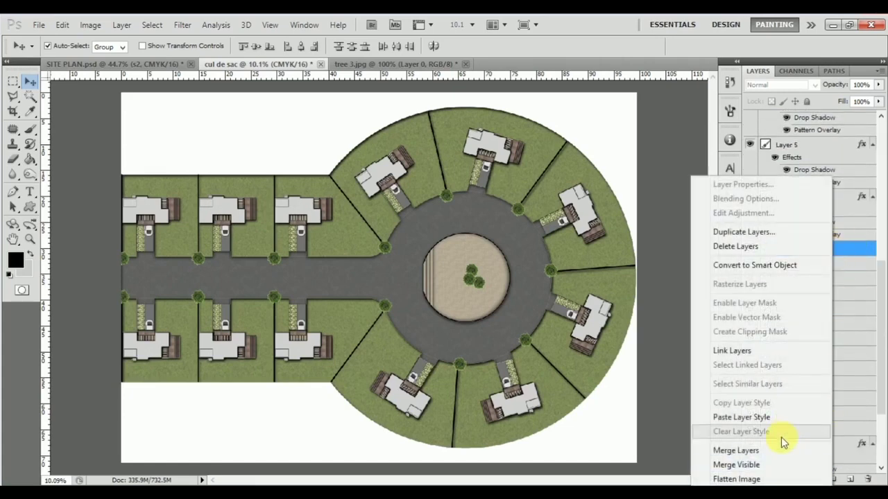
pyautogui.click(770, 450)
# - Merge the remaining boundary tree layers, from Layer 9 copy 12 down to Layer 9, into one layer
pyautogui.click(841, 220)
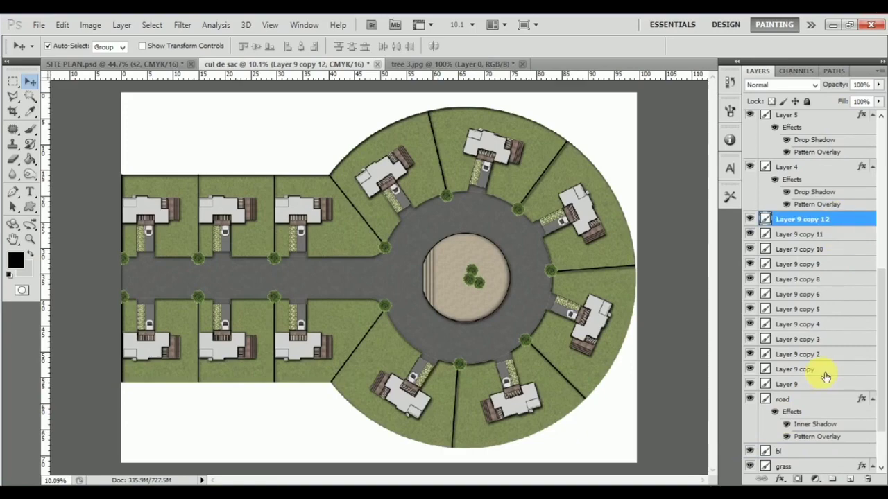
pyautogui.keyDown('shift'); pyautogui.click(814, 385); pyautogui.keyUp('shift')
pyautogui.rightClick(811, 387)
pyautogui.click(804, 346)
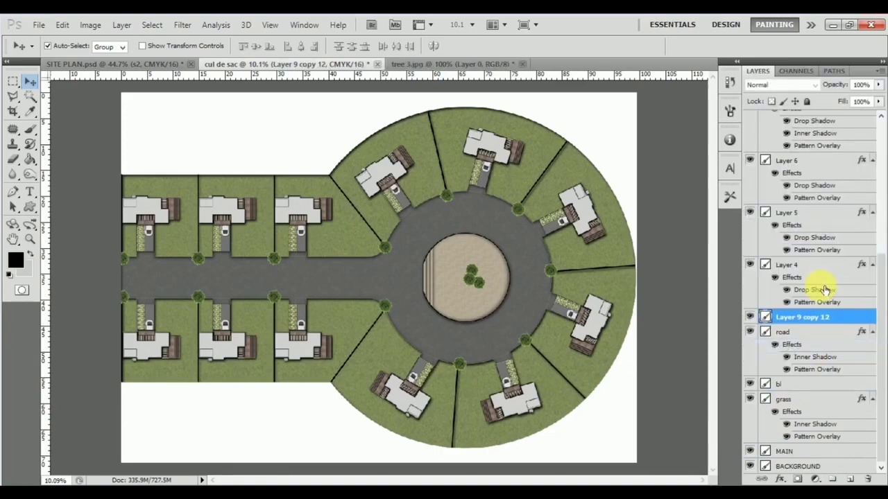
# - Apply a Drop Shadow layer style with its default settings to the merged boundary tree layer
pyautogui.doubleClick(858, 323)
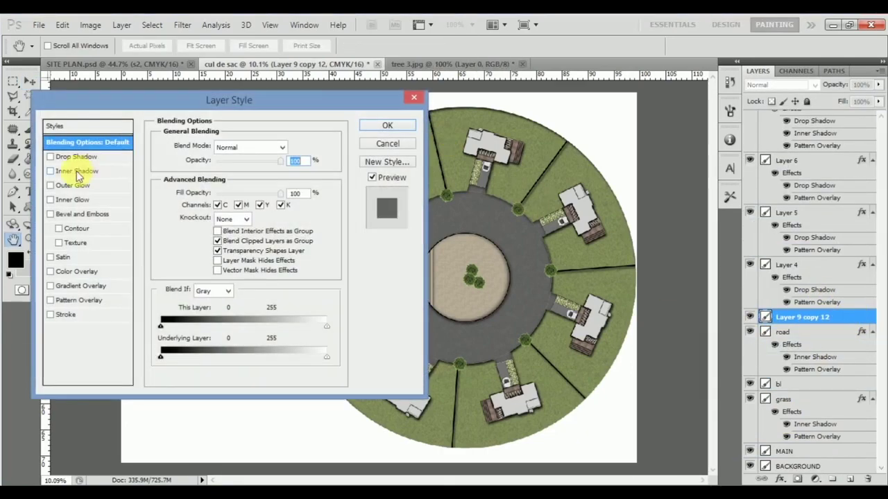
pyautogui.click(90, 158)
pyautogui.click(387, 125)
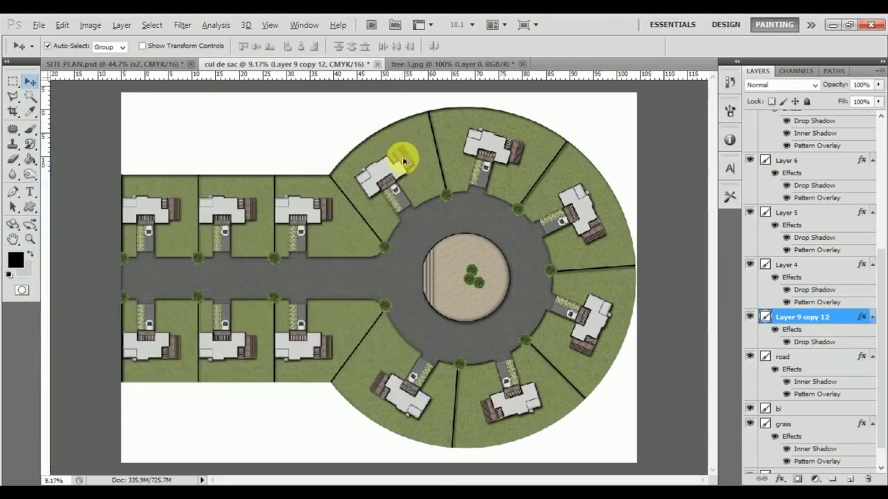
pyautogui.hotkey('ctrl', '-')
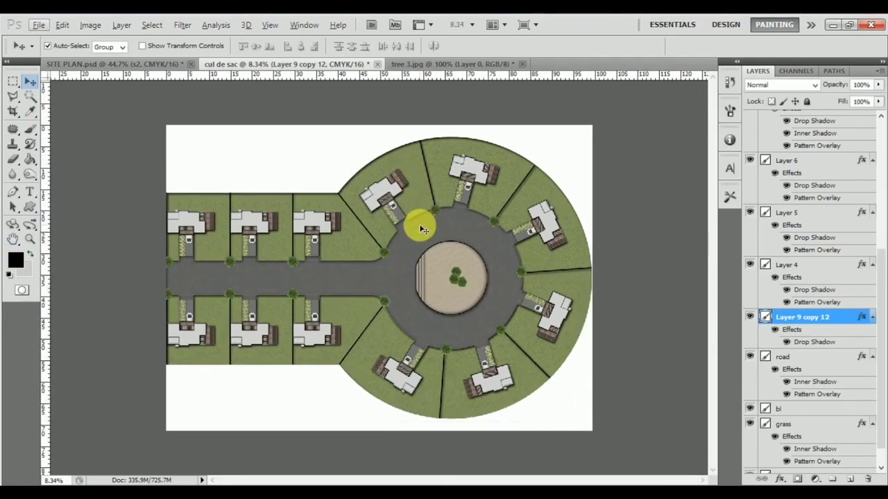